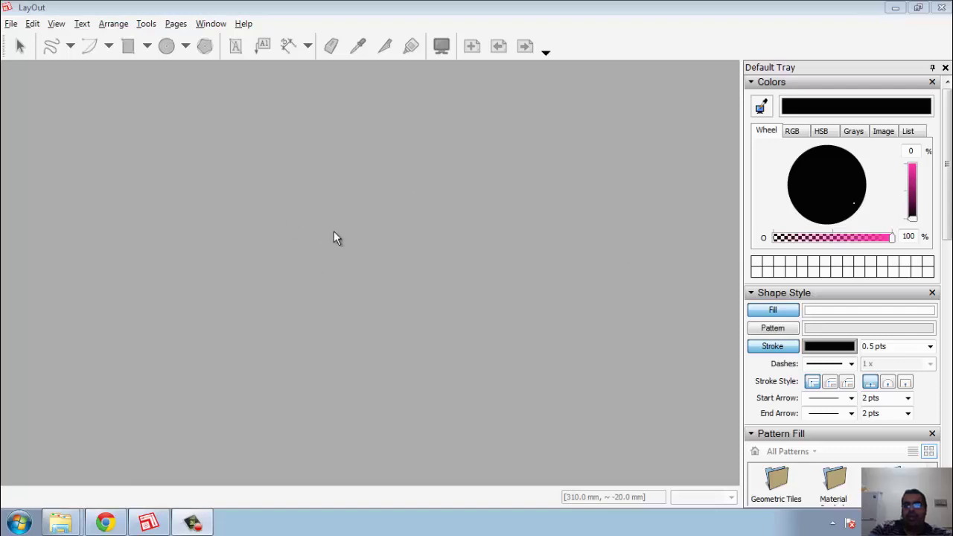
# Browse the Getting Started templates and create a new document from Tabloid div4.
pyautogui.click(11, 24)
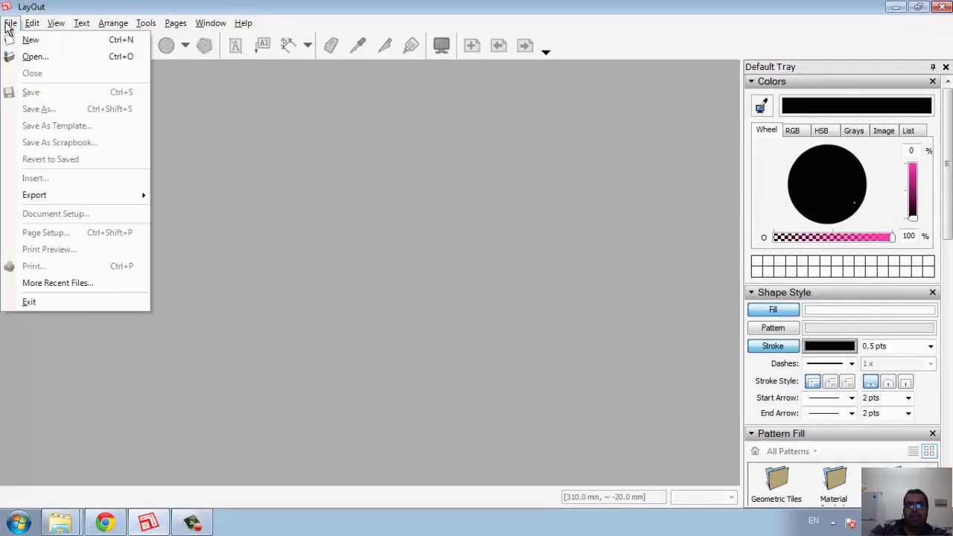
pyautogui.click(28, 39)
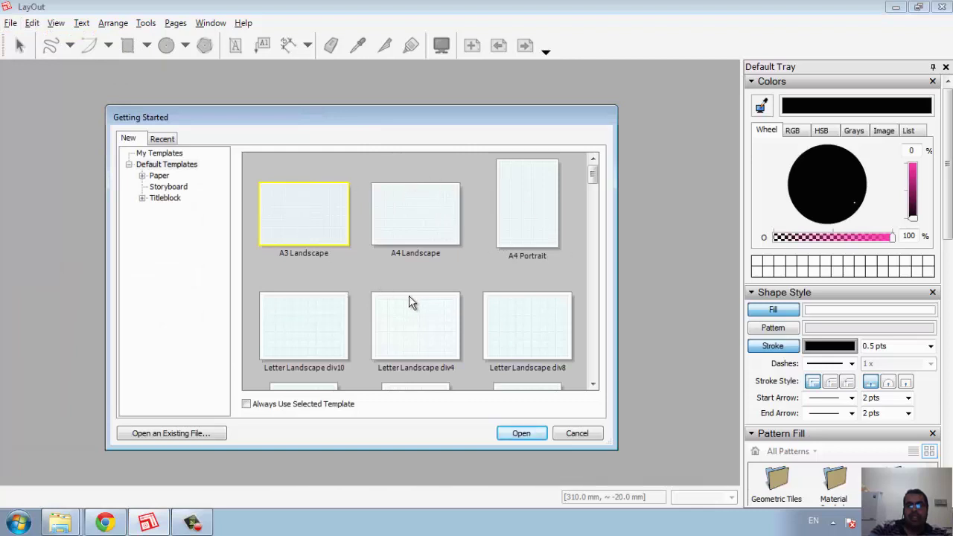
pyautogui.click(546, 331)
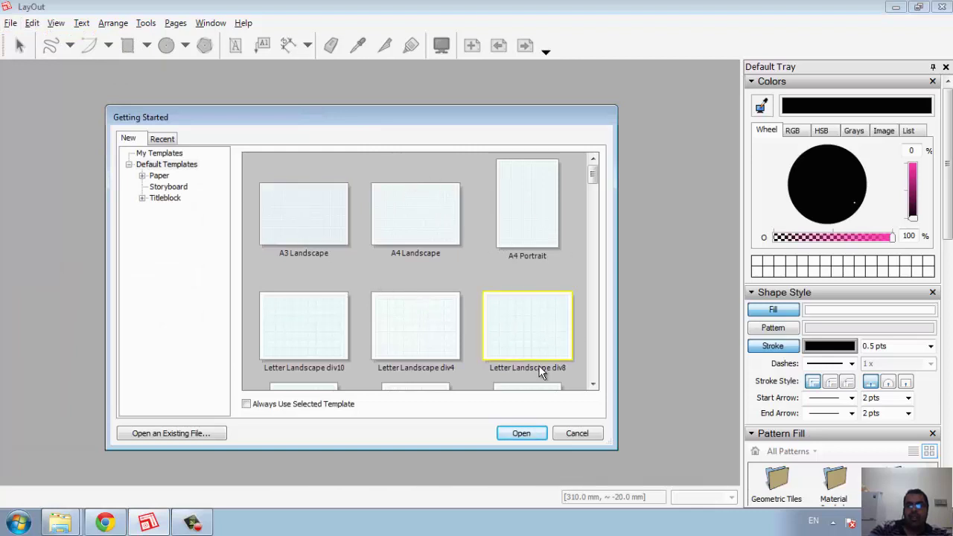
pyautogui.scroll(-3, 589, 290)
pyautogui.scroll(-5, 590, 286)
pyautogui.scroll(-3, 590, 285)
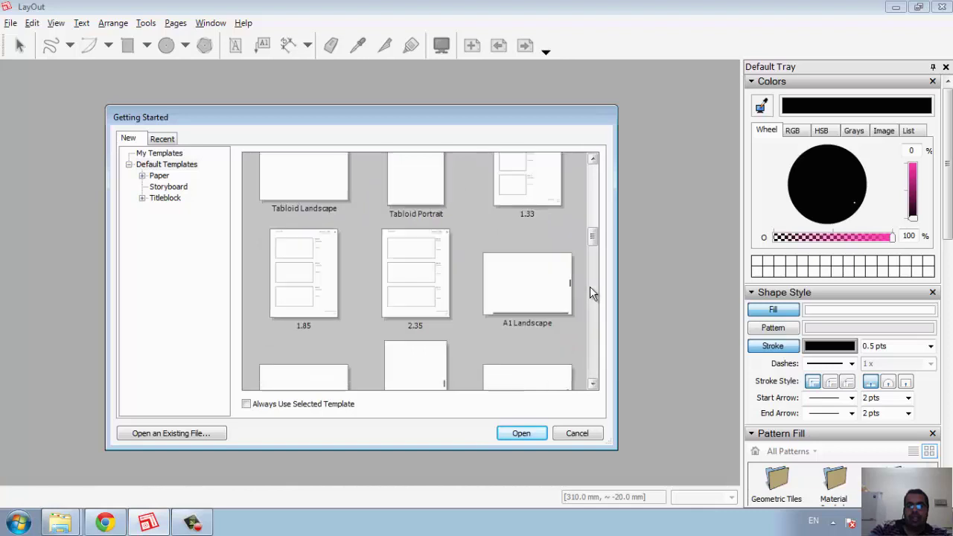
pyautogui.click(410, 276)
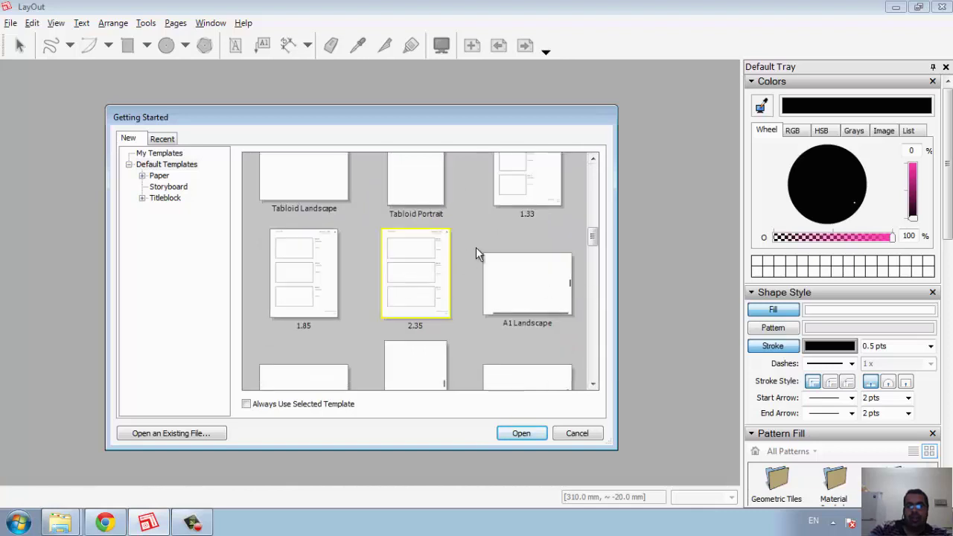
pyautogui.click(415, 195)
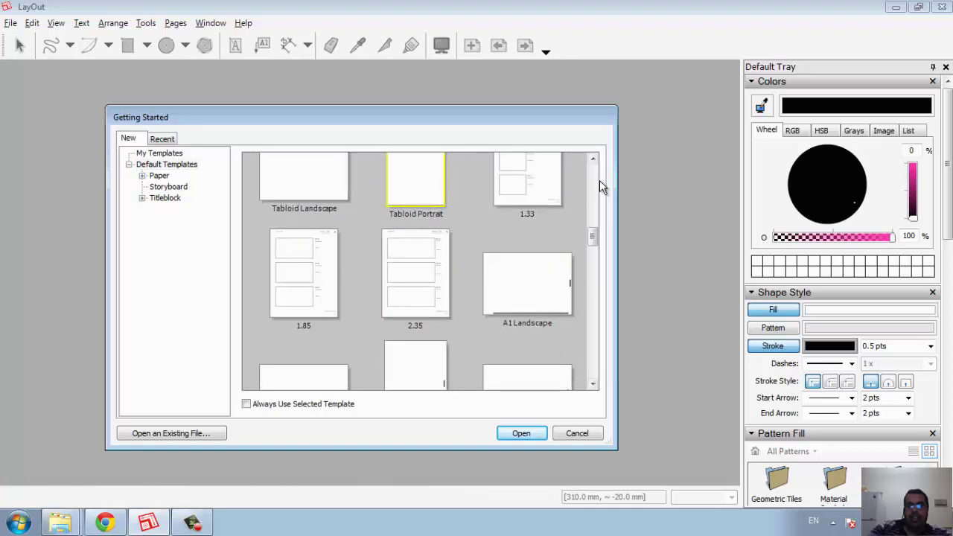
pyautogui.scroll(3, 588, 182)
pyautogui.scroll(3, 599, 190)
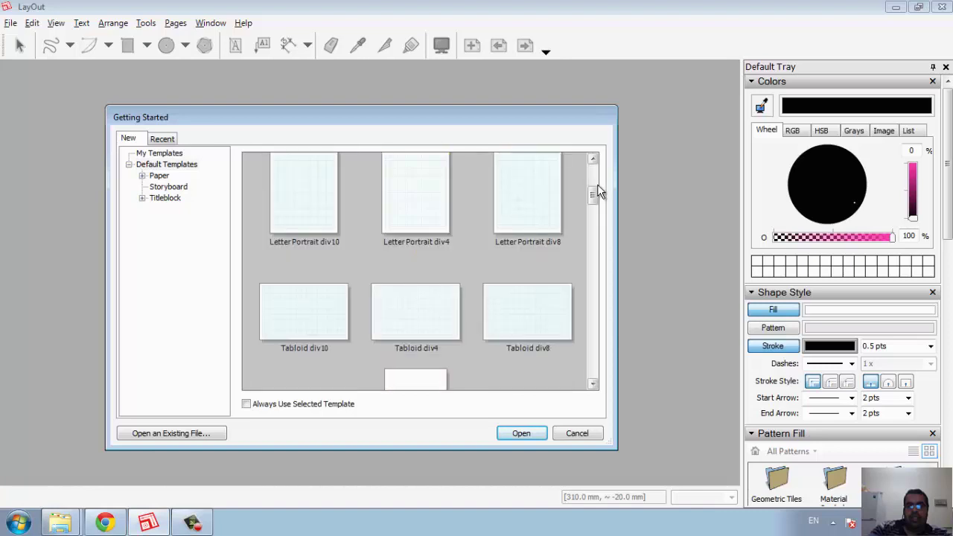
pyautogui.click(339, 225)
pyautogui.click(430, 314)
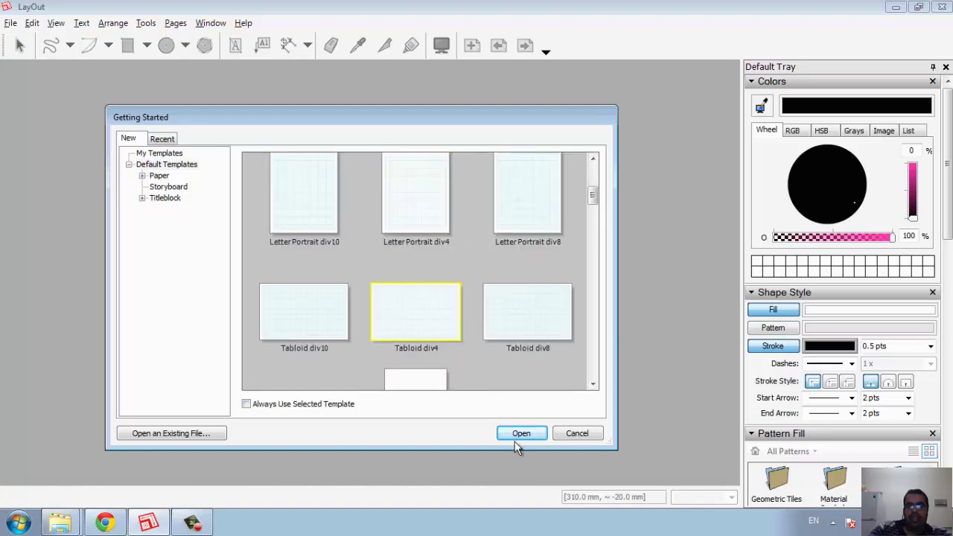
pyautogui.click(519, 439)
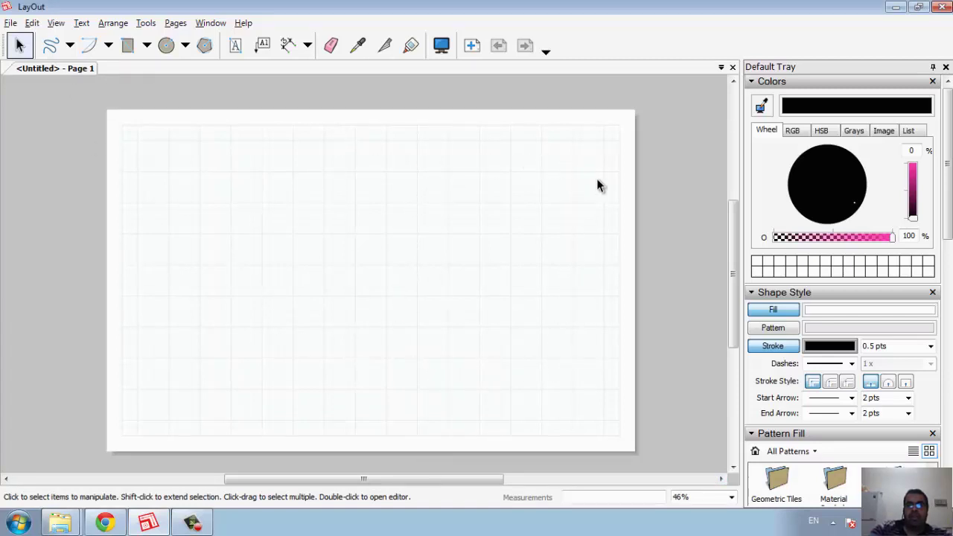
# Insert 'Islamic Center of Washington DC.skp' onto Page 1 using the Insertable Content filter.
pyautogui.click(11, 23)
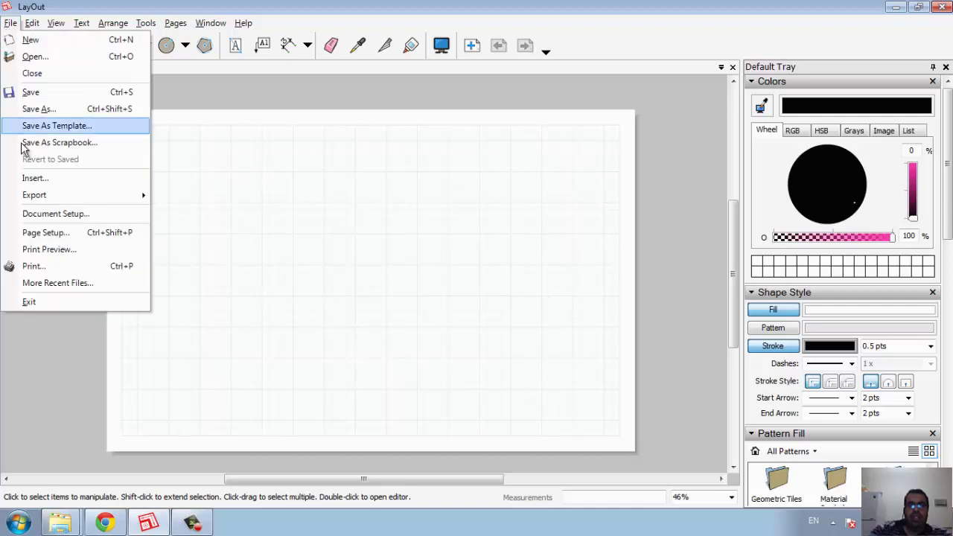
pyautogui.click(43, 185)
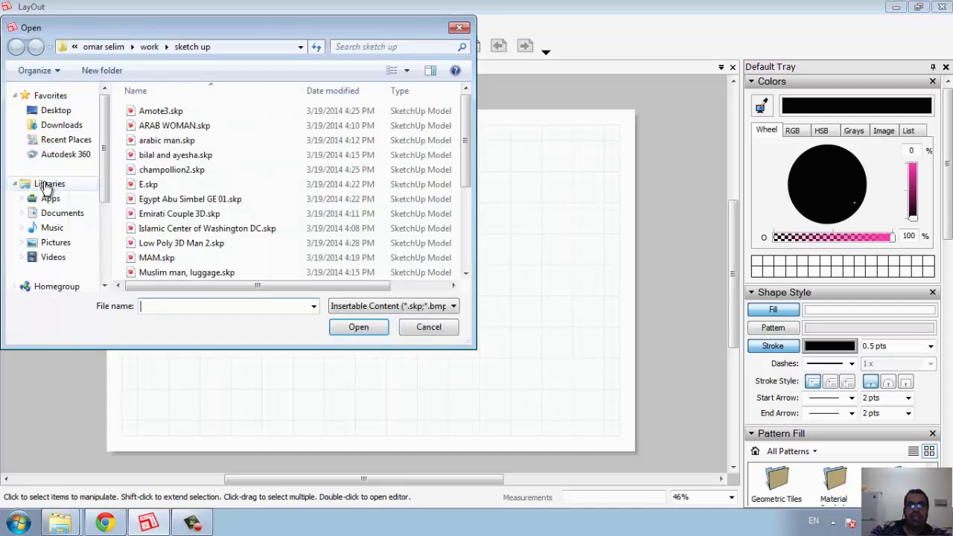
pyautogui.click(382, 306)
pyautogui.click(386, 341)
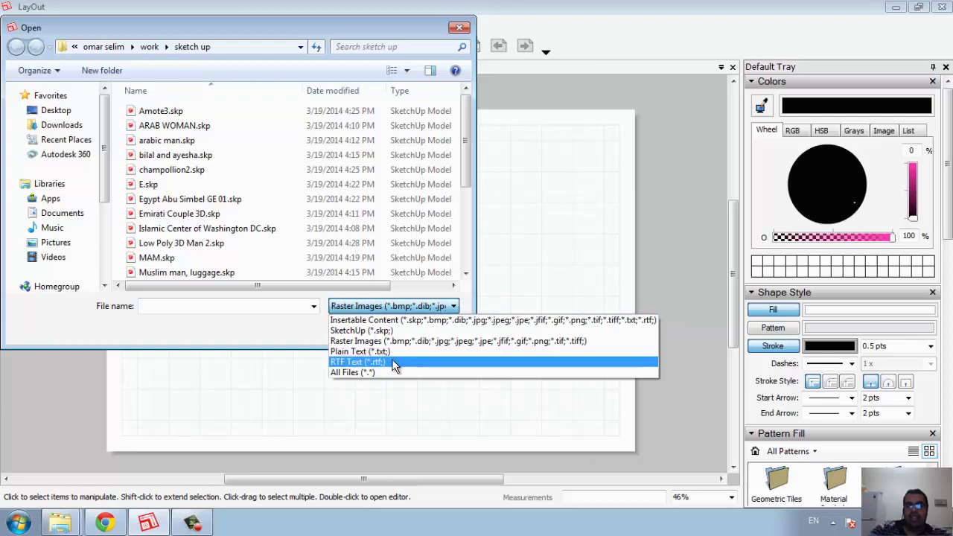
pyautogui.click(420, 320)
pyautogui.click(216, 245)
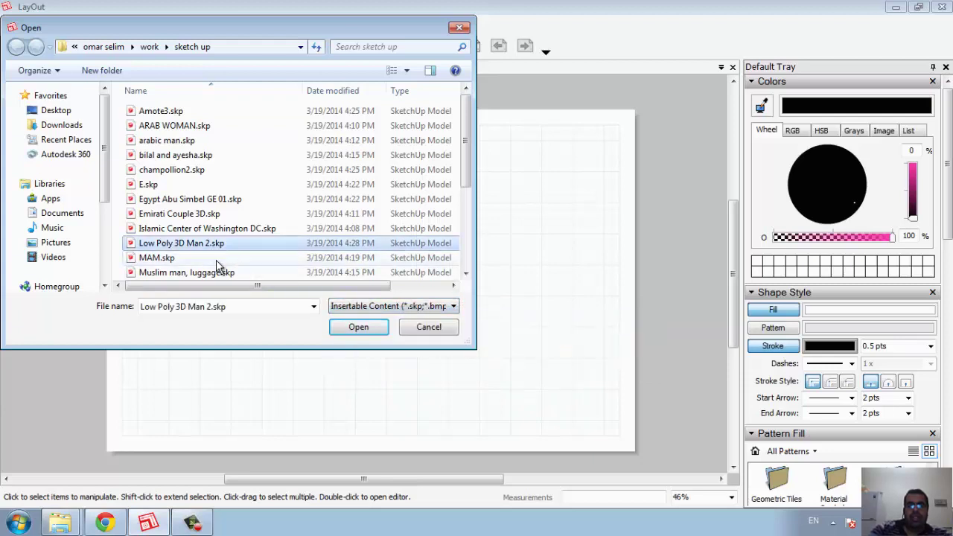
pyautogui.click(192, 199)
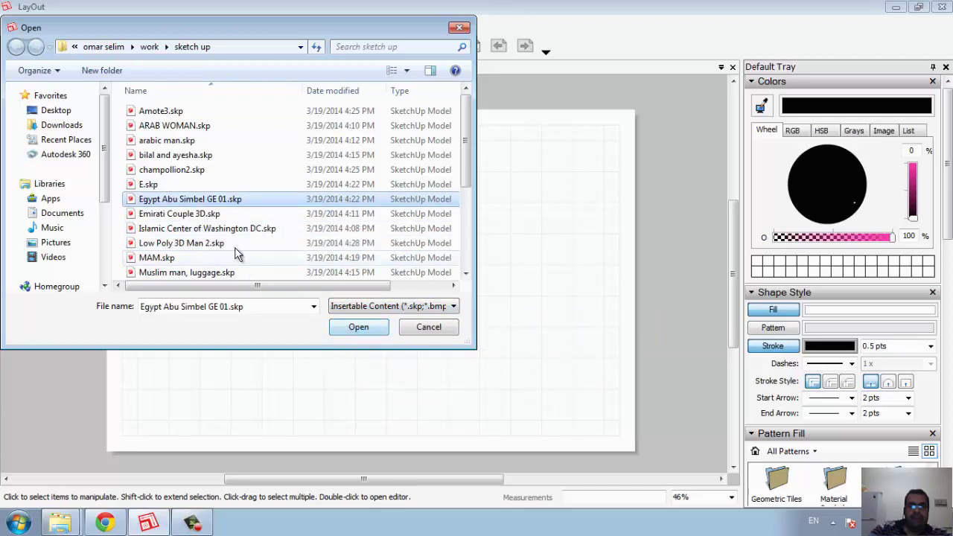
pyautogui.click(230, 229)
pyautogui.click(344, 326)
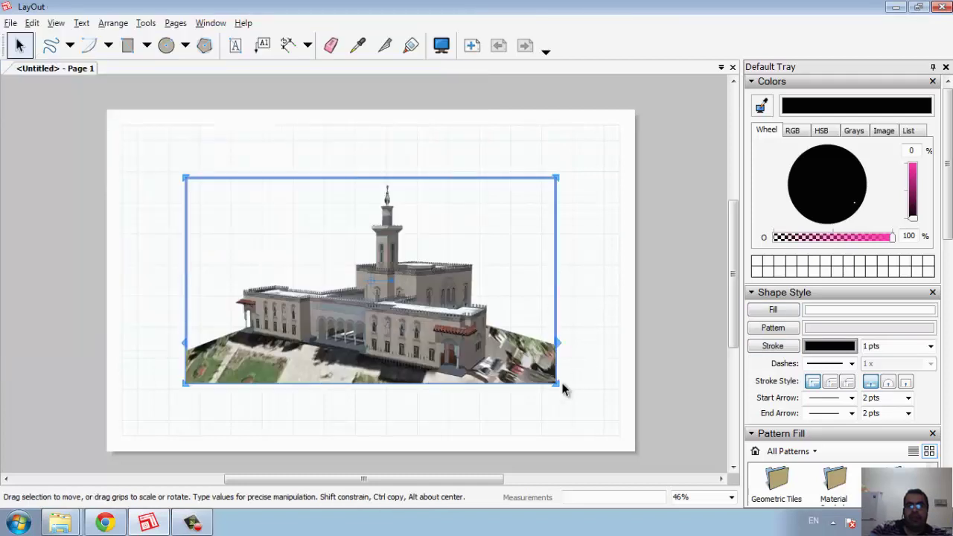
# Move the mosque viewport up and right, then orbit it to a low front facade view.
pyautogui.moveTo(405, 331); pyautogui.dragTo(461, 289)
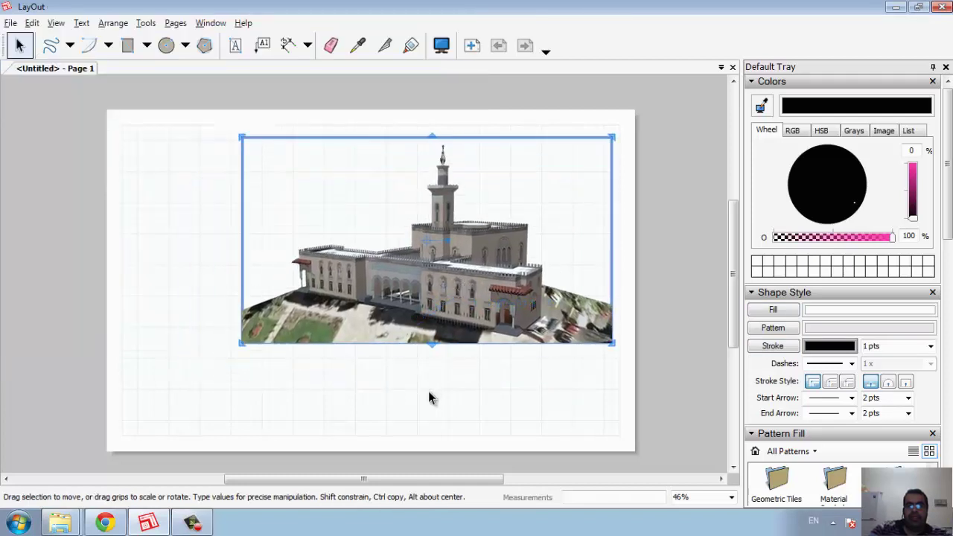
pyautogui.doubleClick(468, 311)
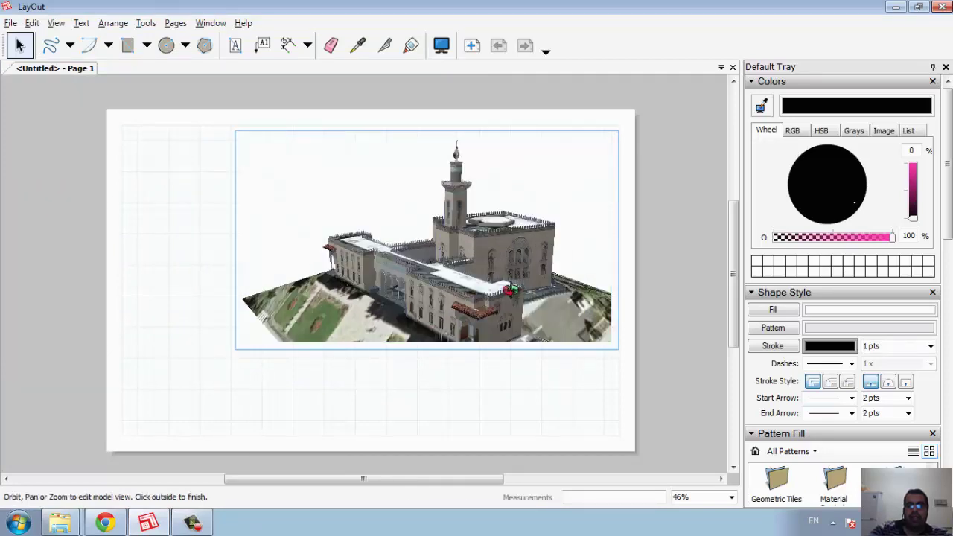
pyautogui.moveTo(468, 295)
pyautogui.mouseDown(button='middle')
pyautogui.moveTo(510, 294)
pyautogui.moveTo(384, 296)
pyautogui.moveTo(273, 266)
pyautogui.mouseUp(button='middle')
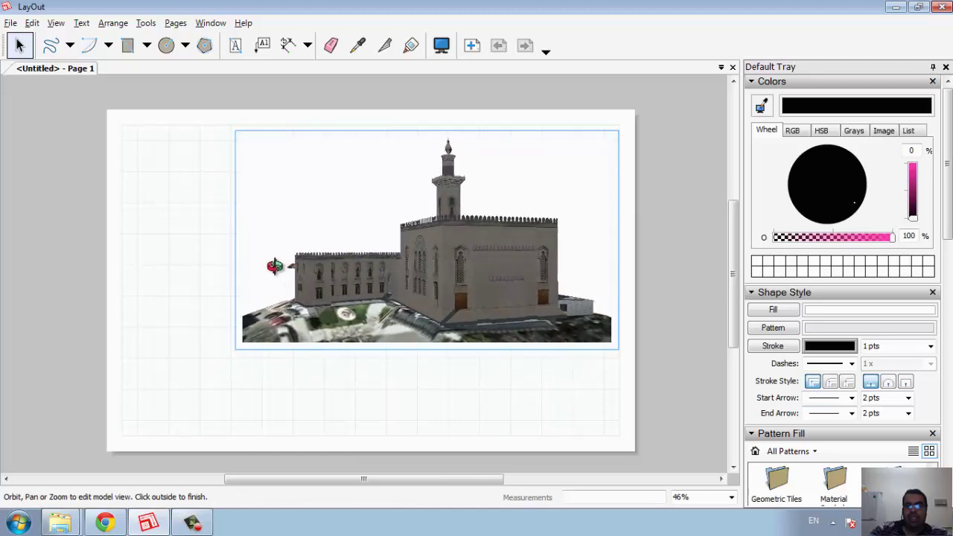
pyautogui.click(299, 408)
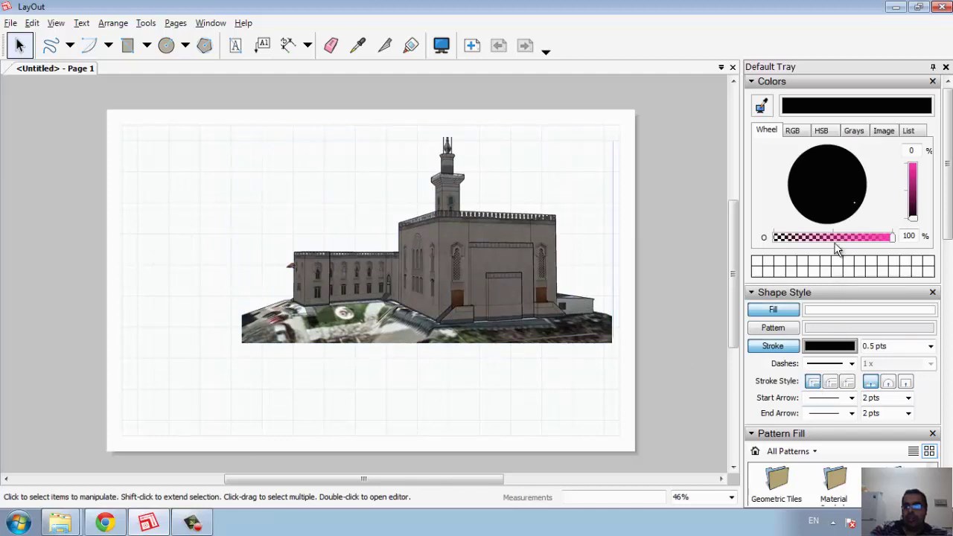
# Collapse the Colors, SketchUp Model and Pattern Fill trays and add a blank Page 2.
pyautogui.click(802, 79)
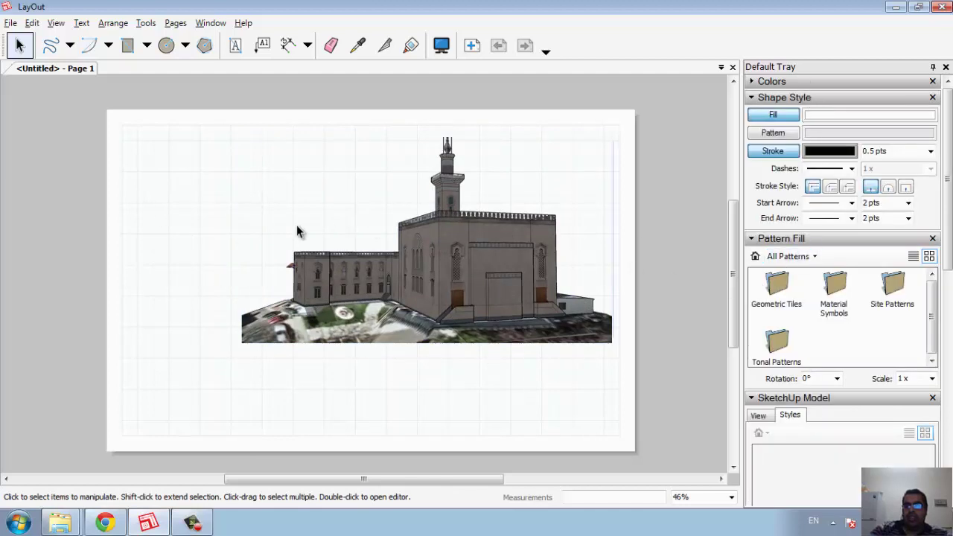
pyautogui.click(838, 400)
pyautogui.click(820, 239)
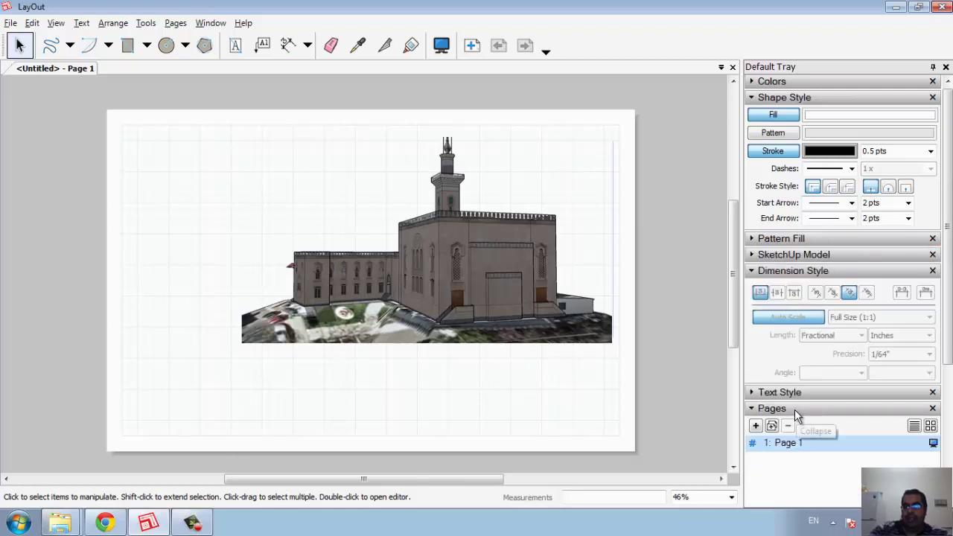
pyautogui.click(755, 425)
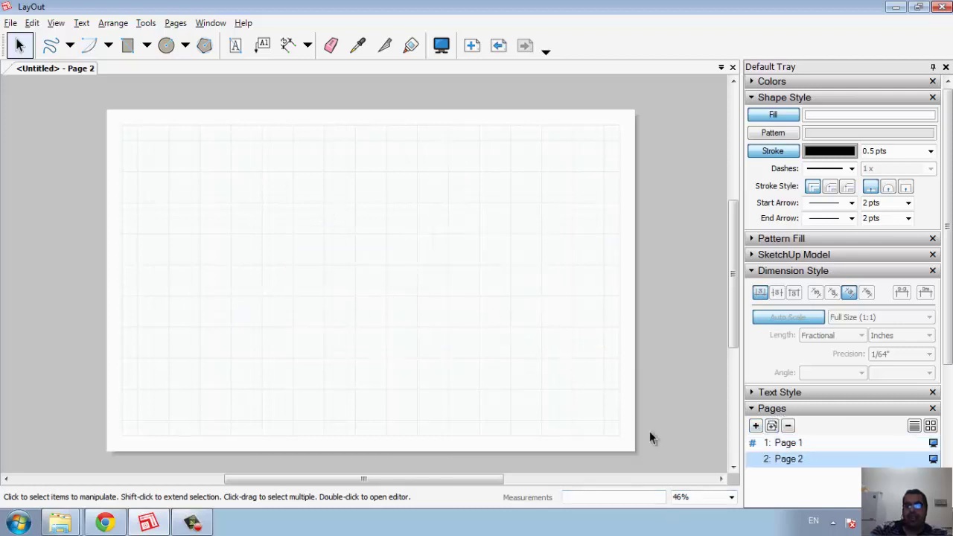
# Insert 'Egypt Abu Simbel GE 01.skp' onto Page 2 as a viewport.
pyautogui.click(11, 23)
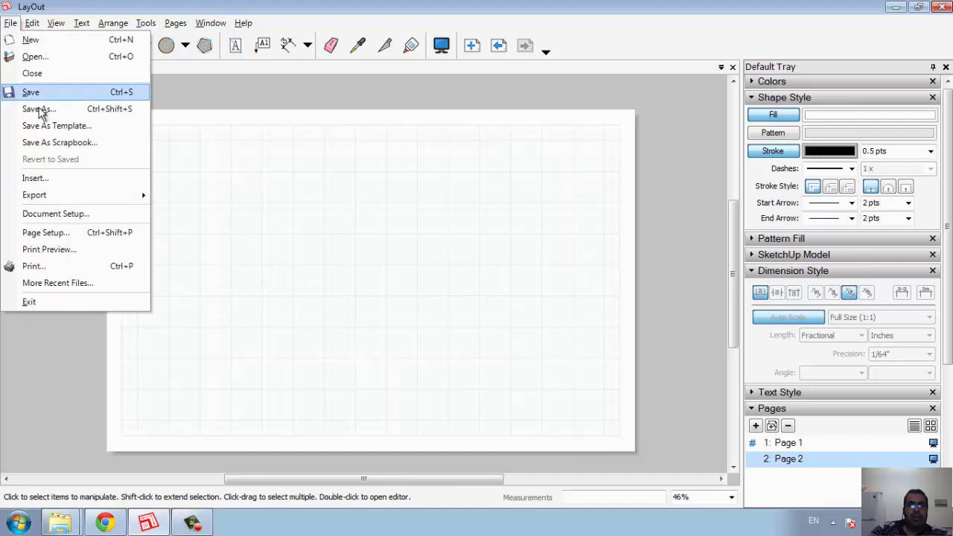
pyautogui.click(96, 178)
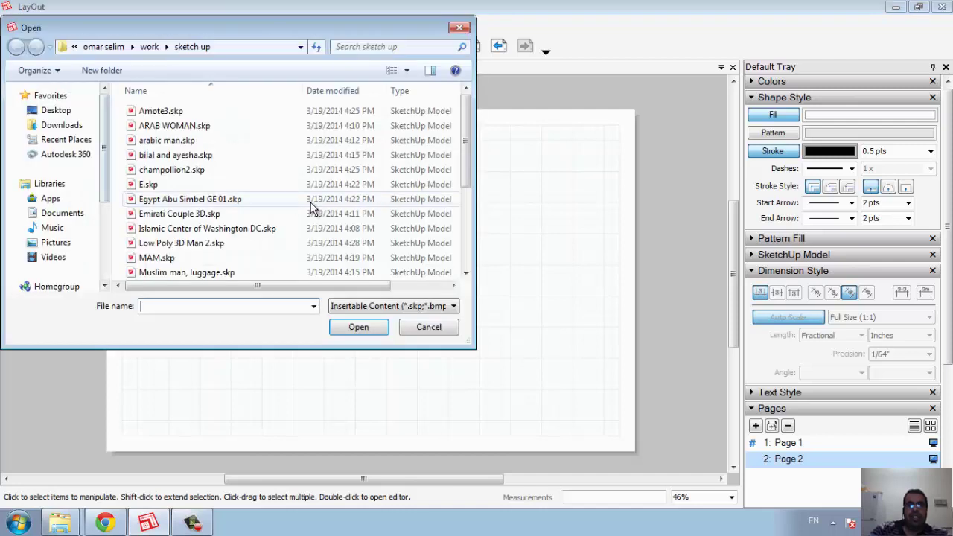
pyautogui.click(246, 199)
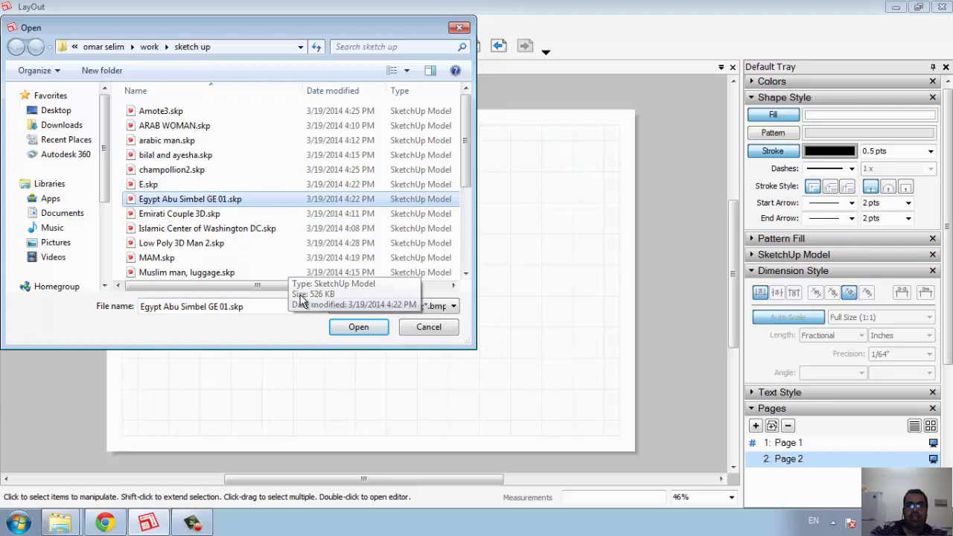
pyautogui.click(348, 331)
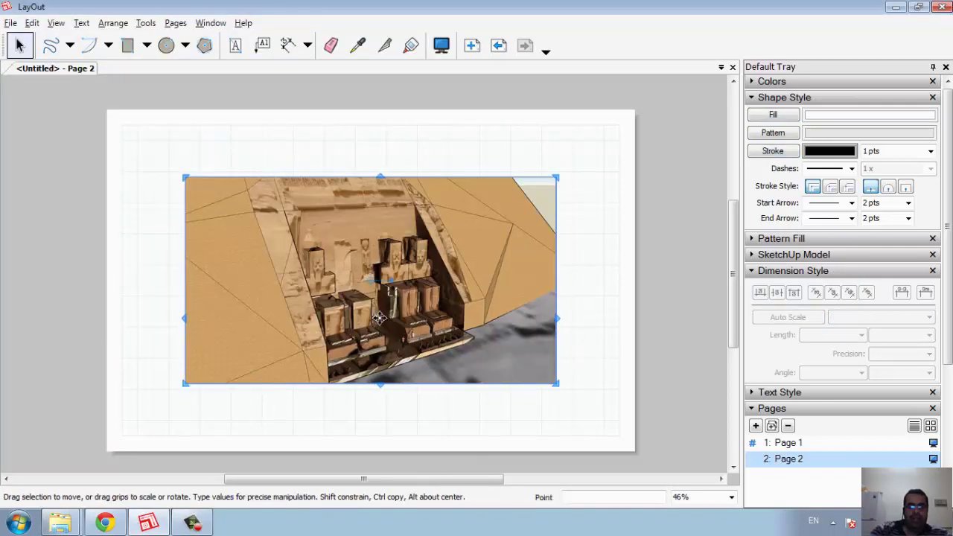
# Orbit and zoom the Abu Simbel viewport to a frontal view of the temple.
pyautogui.doubleClick(379, 318)
pyautogui.moveTo(380, 318); pyautogui.dragTo(353, 283)
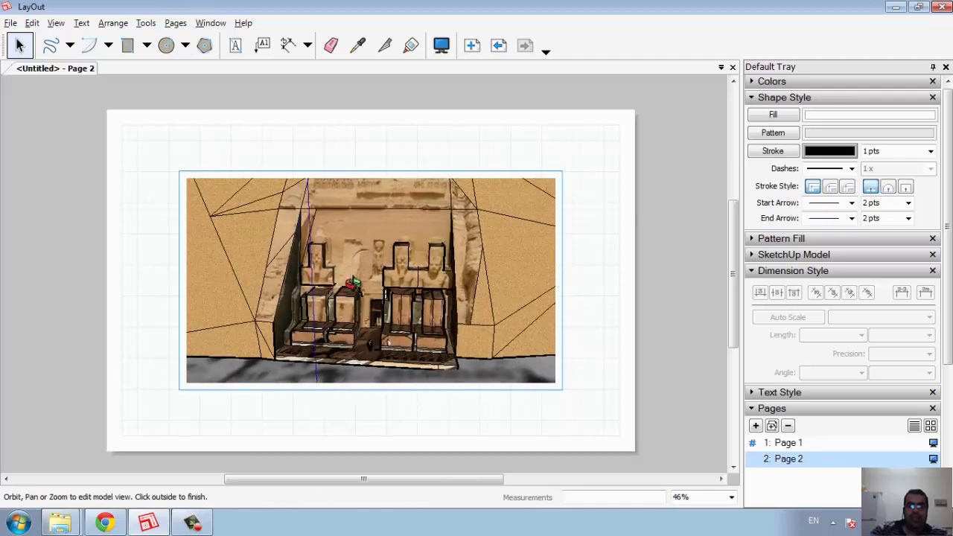
pyautogui.scroll(2, 353, 283)
pyautogui.scroll(2, 394, 304)
pyautogui.scroll(-2, 395, 303)
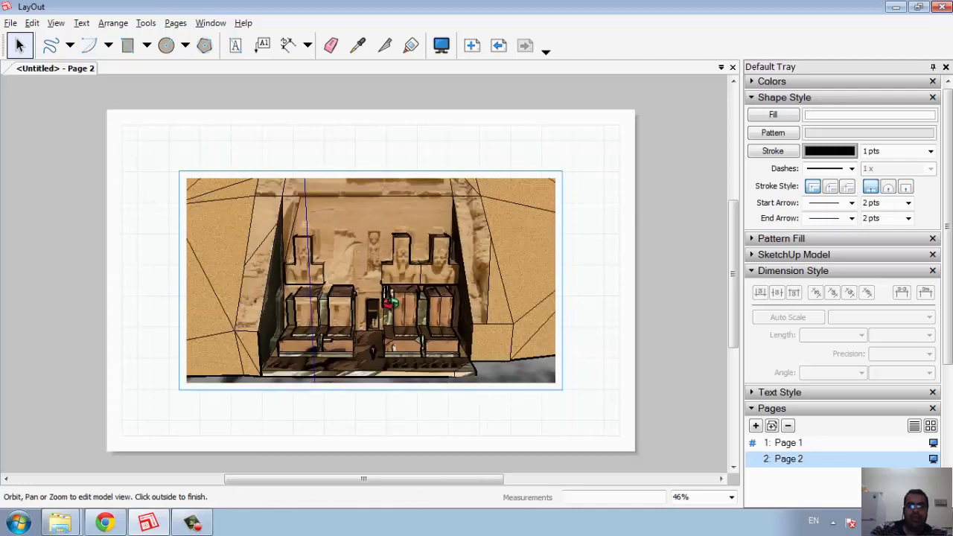
pyautogui.scroll(-2, 358, 230)
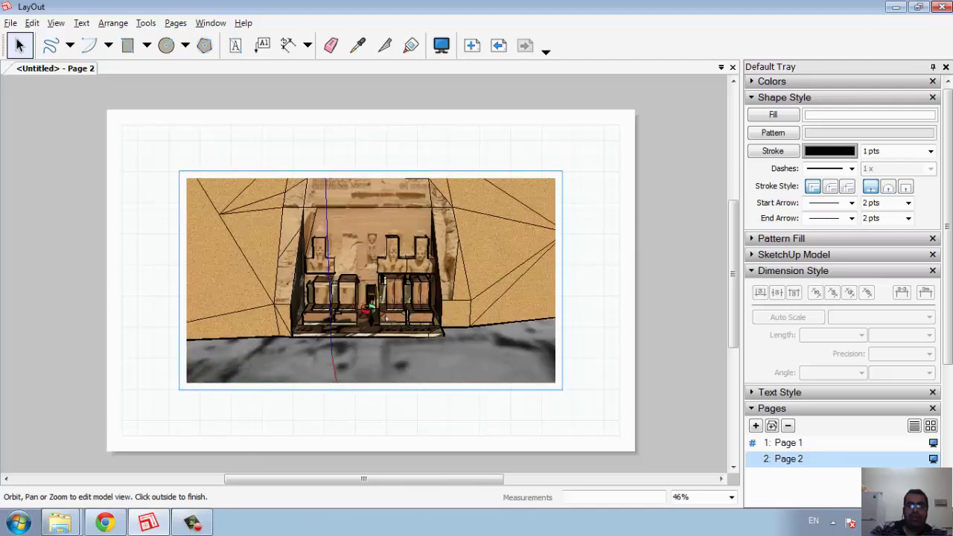
pyautogui.moveTo(357, 305); pyautogui.dragTo(391, 313)
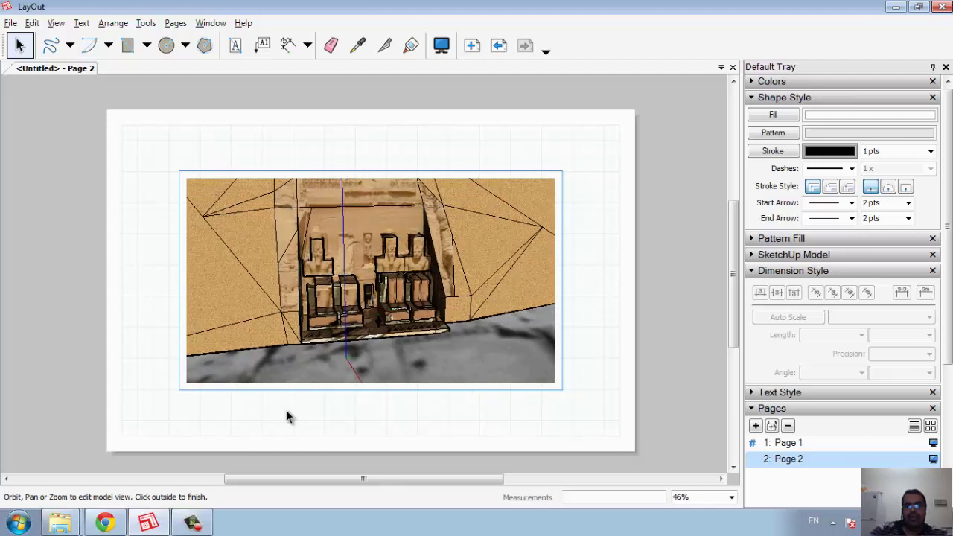
# Add Page 3 and insert the 'bilal and ayesha.skp' couple model, opening its view for editing.
pyautogui.click(755, 425)
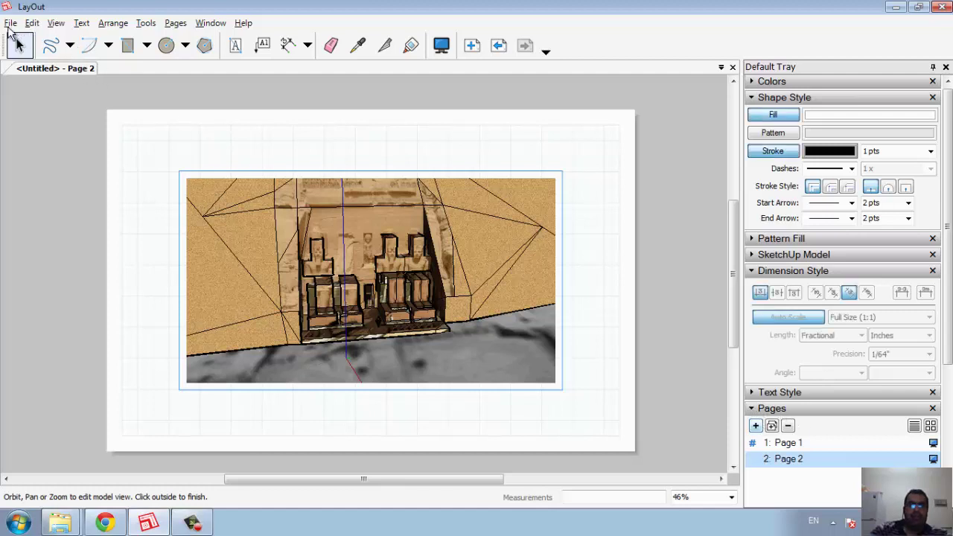
pyautogui.click(11, 23)
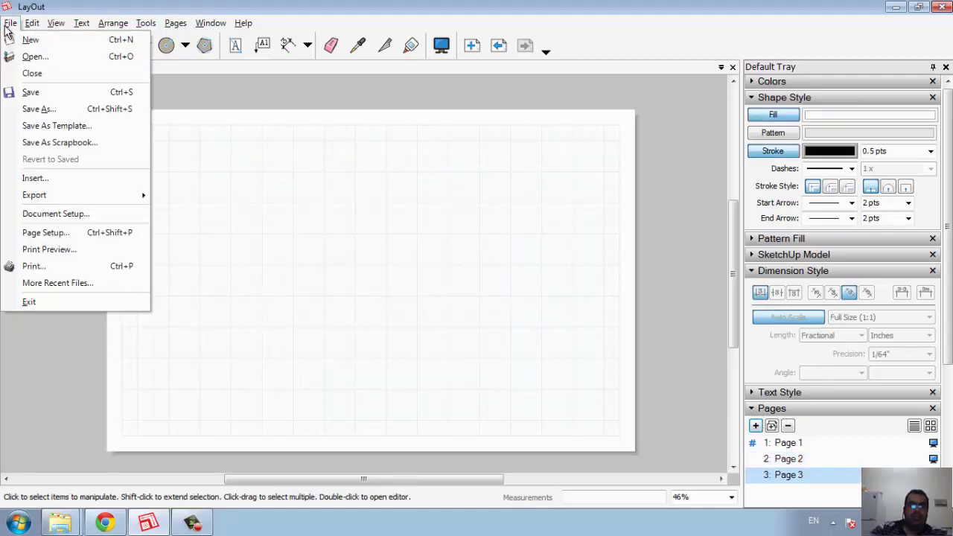
pyautogui.click(52, 184)
pyautogui.click(193, 156)
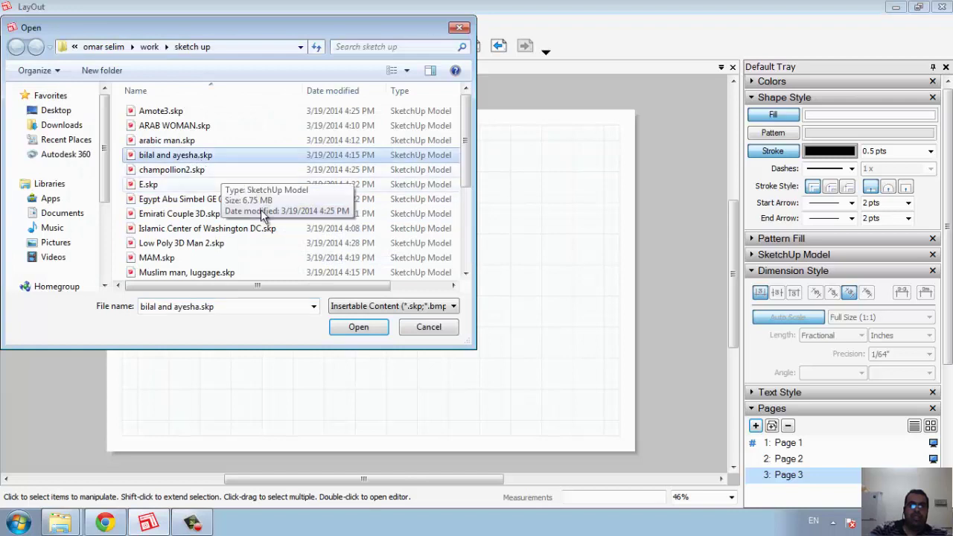
pyautogui.click(350, 327)
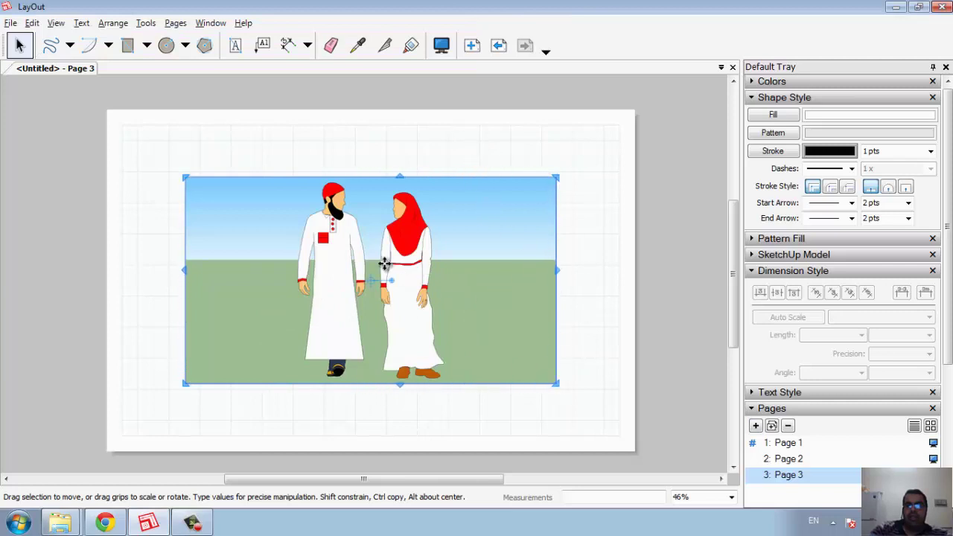
pyautogui.doubleClick(452, 260)
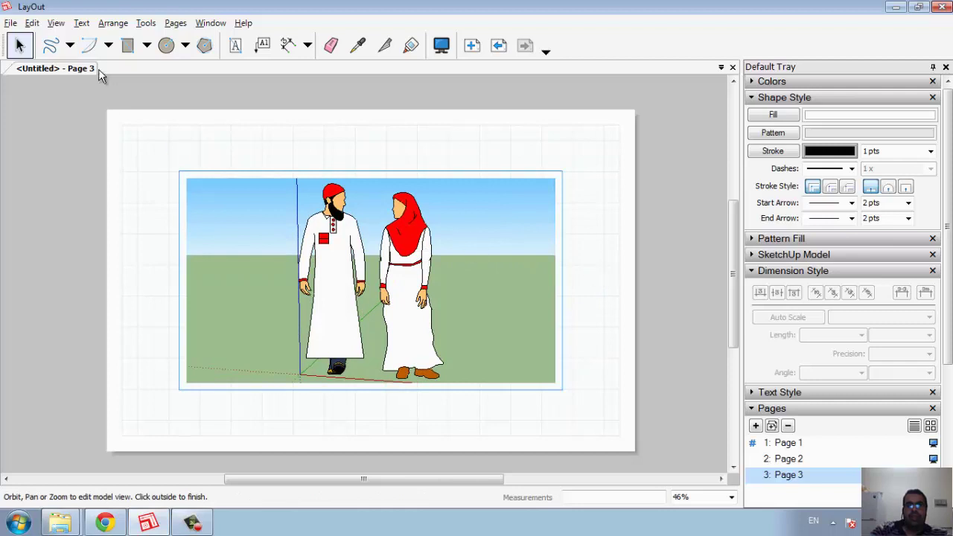
# Sketch a wavy freehand outline left of the picture and a rectangle above it.
pyautogui.click(52, 47)
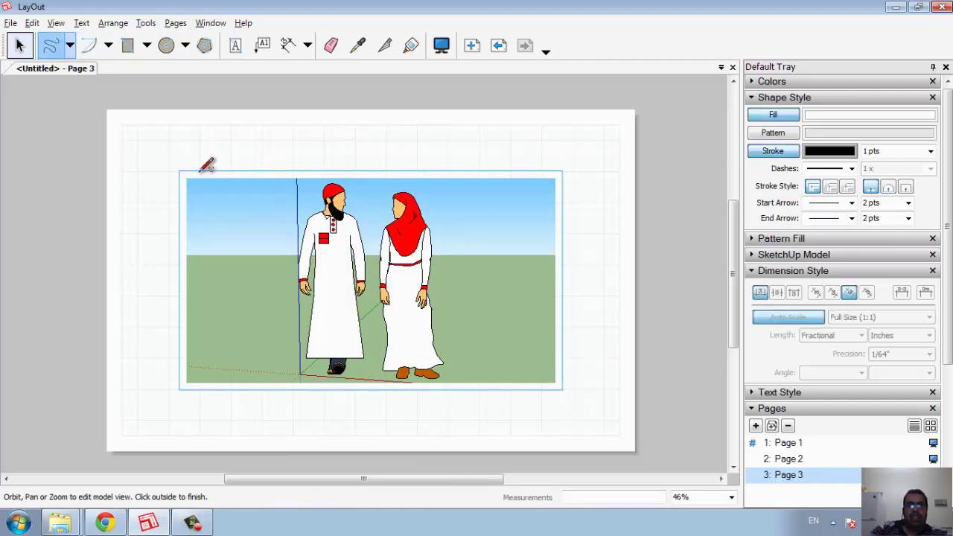
pyautogui.moveTo(141, 282)
pyautogui.mouseDown()
pyautogui.moveTo(174, 186)
pyautogui.moveTo(197, 167)
pyautogui.mouseUp()
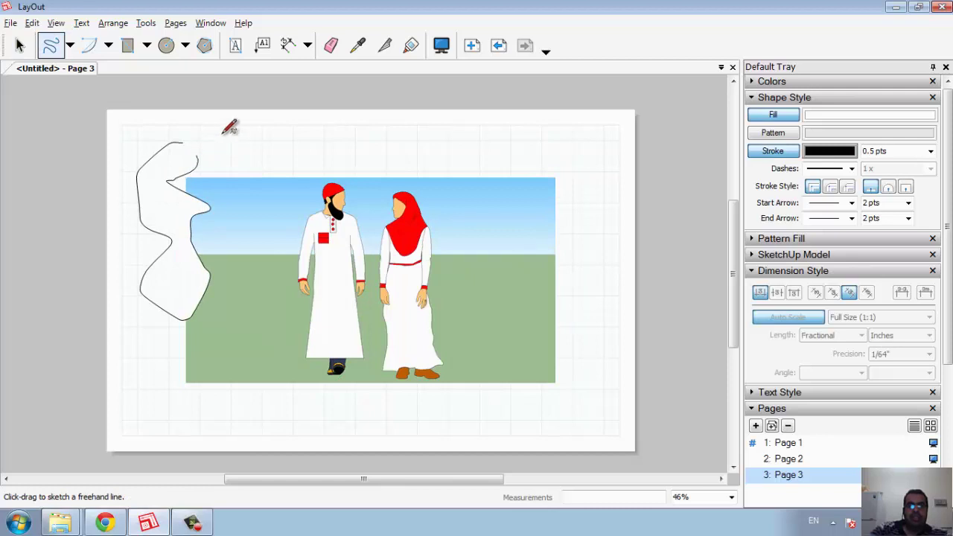
pyautogui.click(127, 46)
pyautogui.click(270, 125)
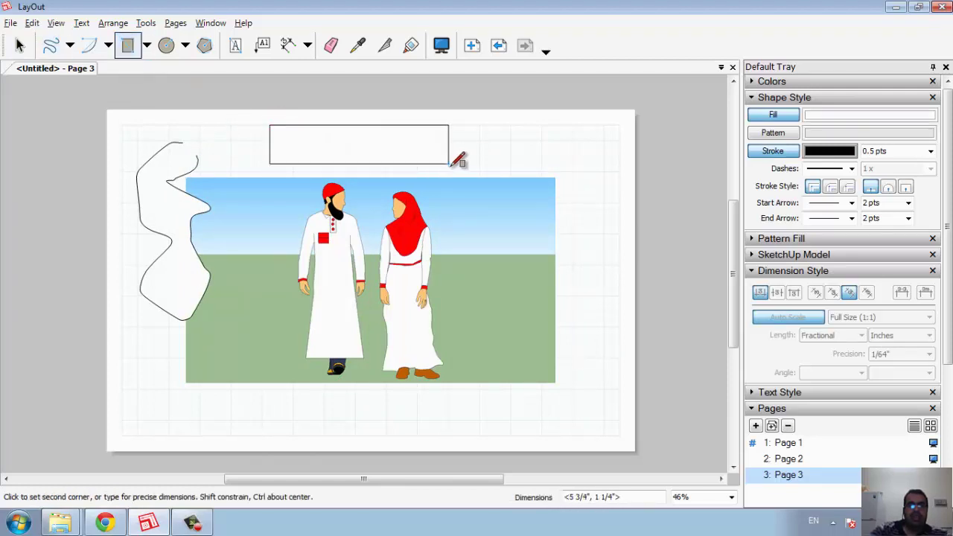
pyautogui.click(448, 163)
# Draw a small circle in the sky at the right of the picture.
pyautogui.click(166, 45)
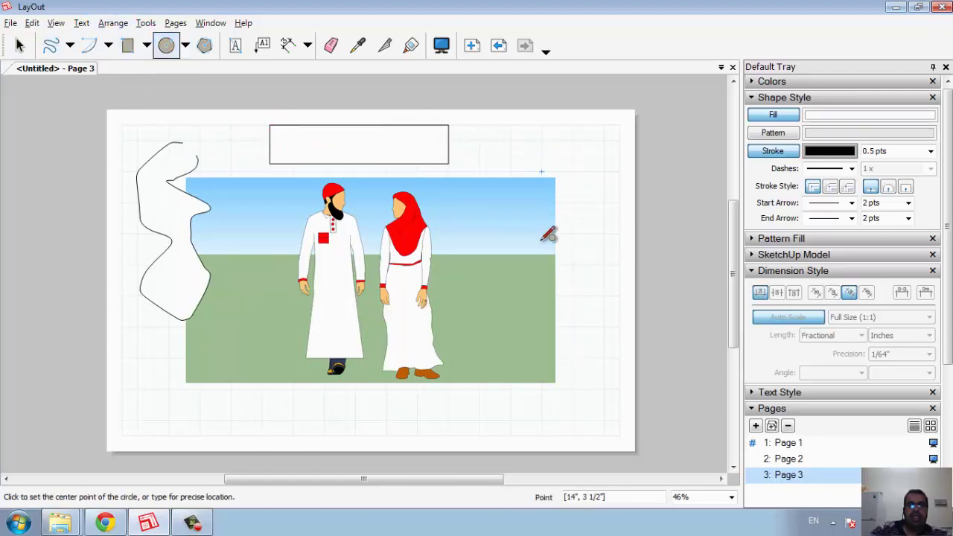
pyautogui.click(526, 218)
pyautogui.click(543, 218)
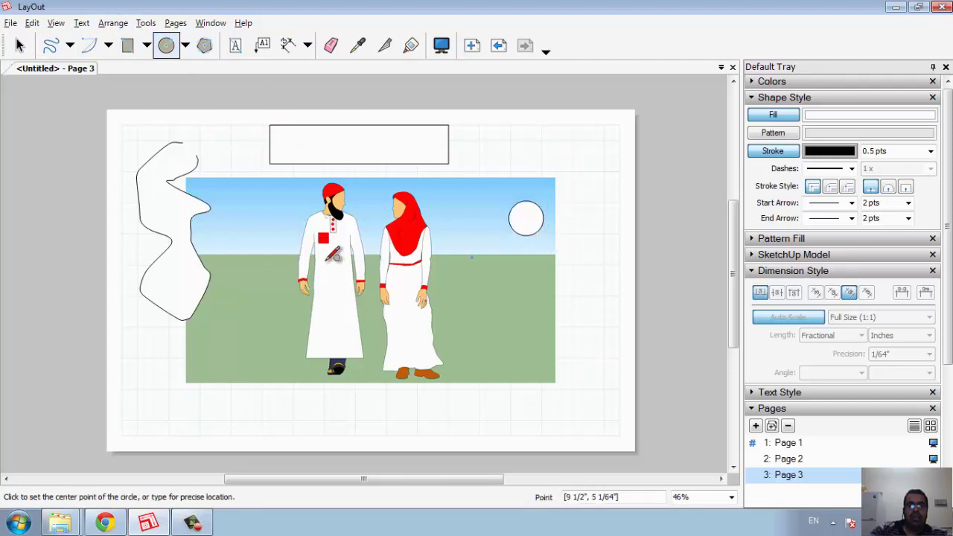
pyautogui.click(234, 45)
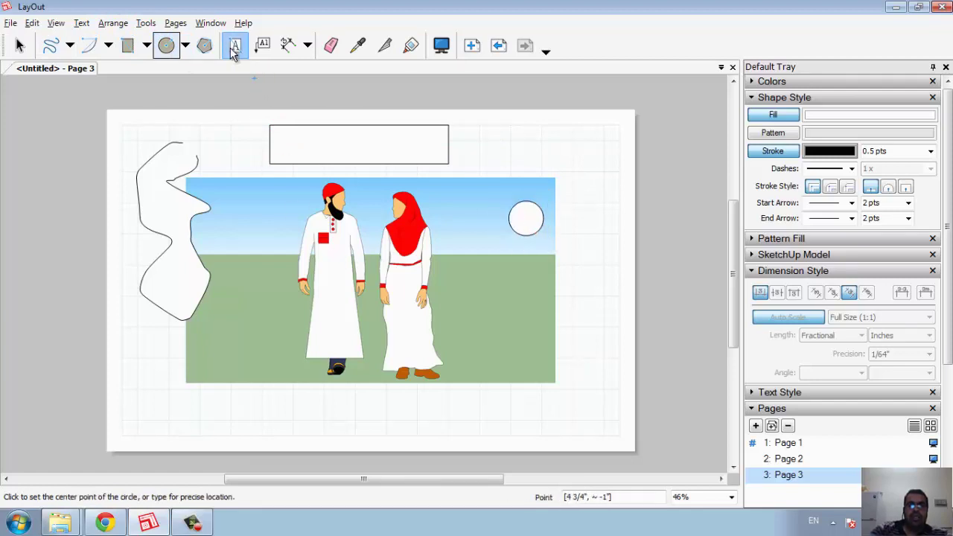
# Start a text box on the grass, accept Arial for the missing font, then cancel it.
pyautogui.click(497, 319)
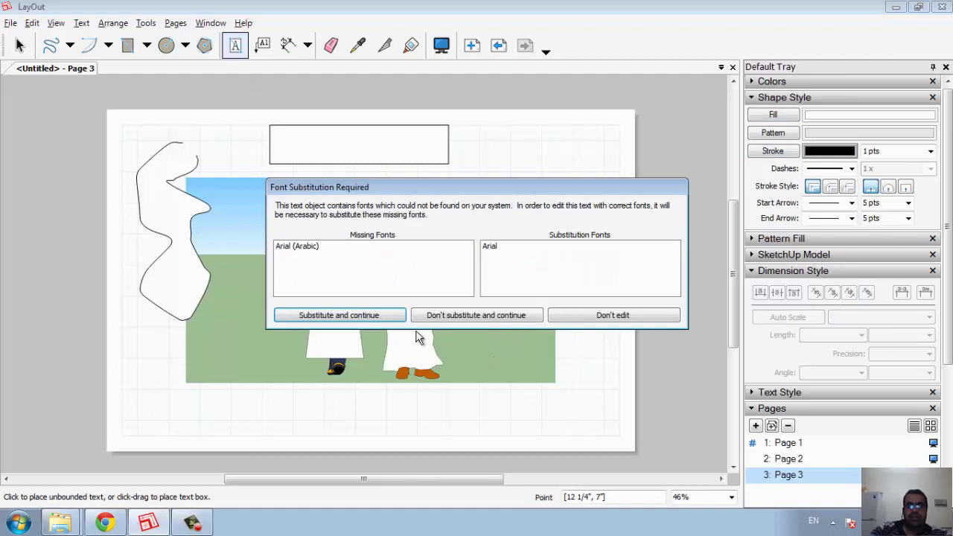
pyautogui.click(363, 317)
pyautogui.press('Escape')
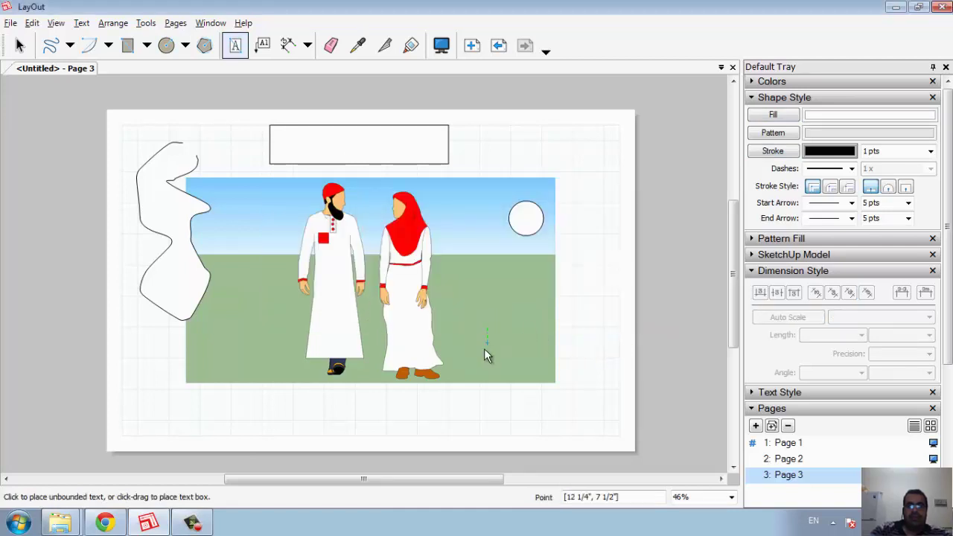
pyautogui.press('s')
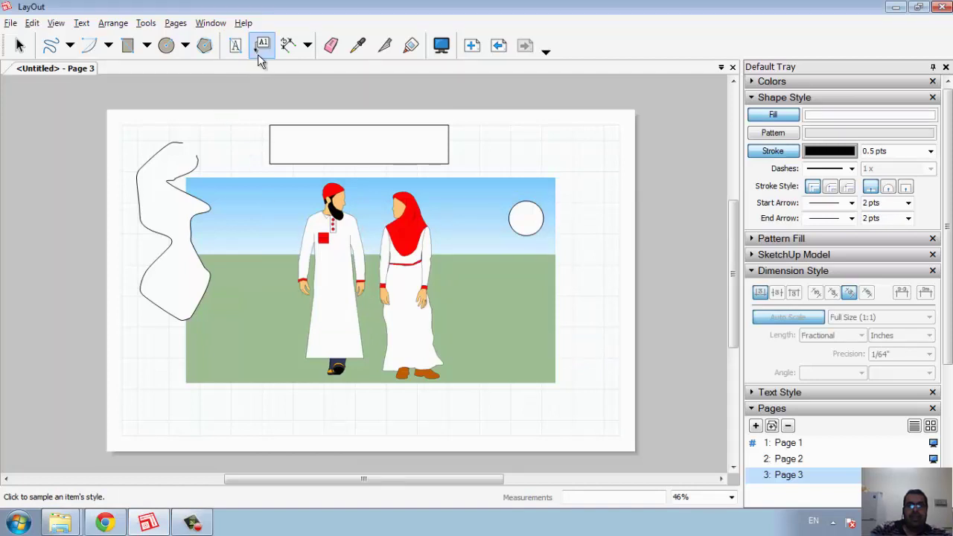
# Add a label reading 'asdfsdfsdf' with its leader pointing to the grass beside the woman.
pyautogui.click(261, 45)
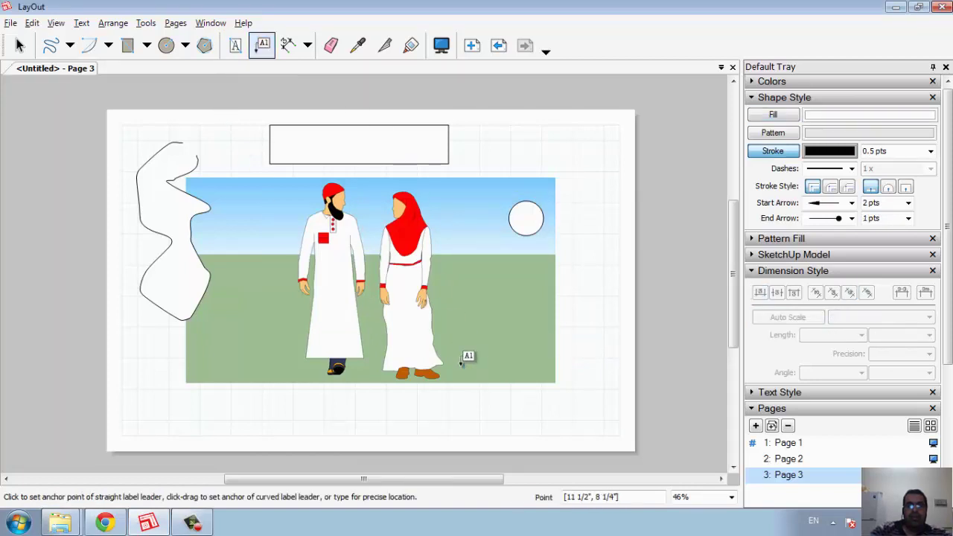
pyautogui.click(466, 365)
pyautogui.click(488, 326)
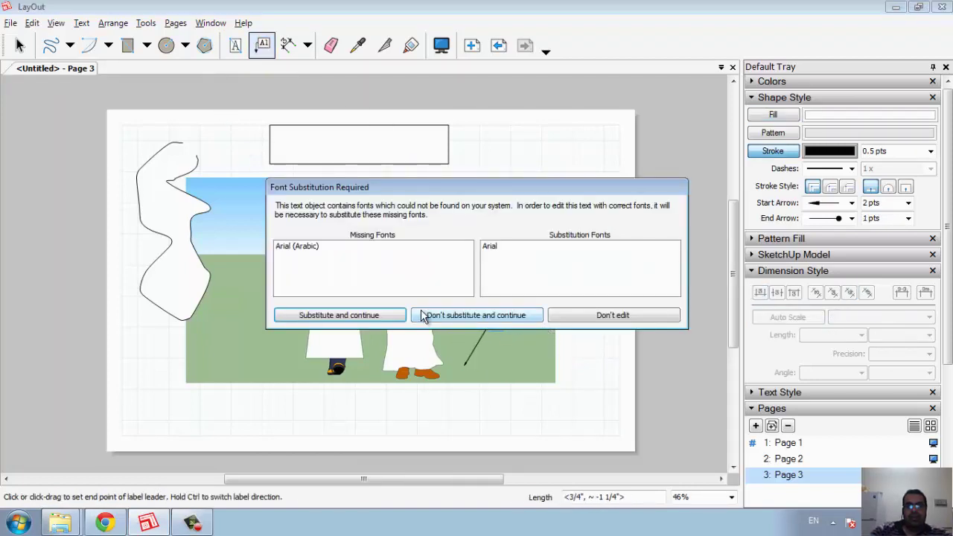
pyautogui.click(350, 317)
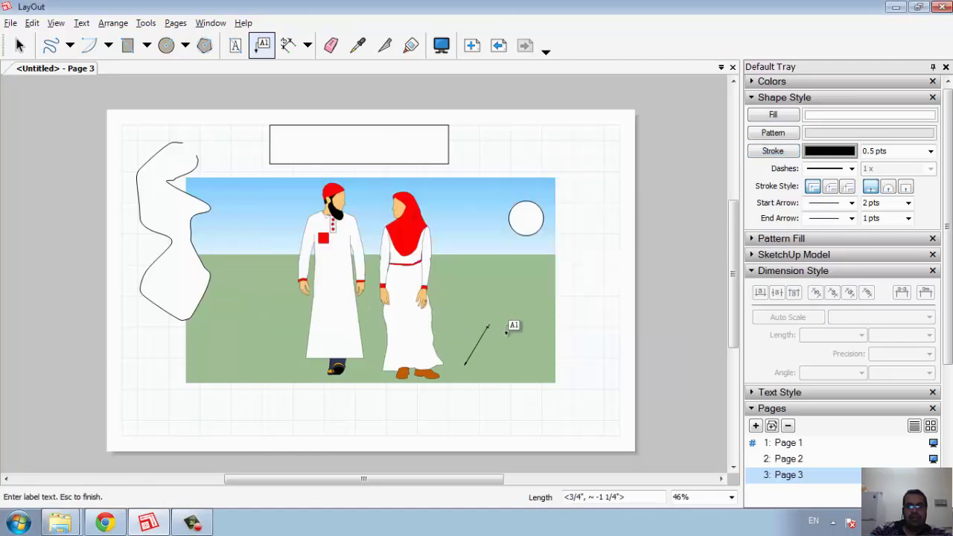
pyautogui.write('asdfsdfsdf')
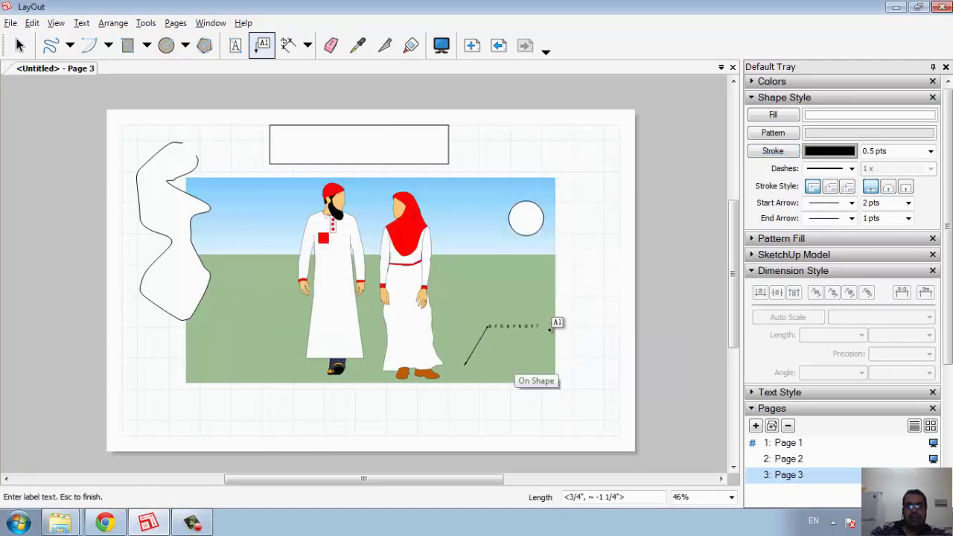
pyautogui.click(787, 84)
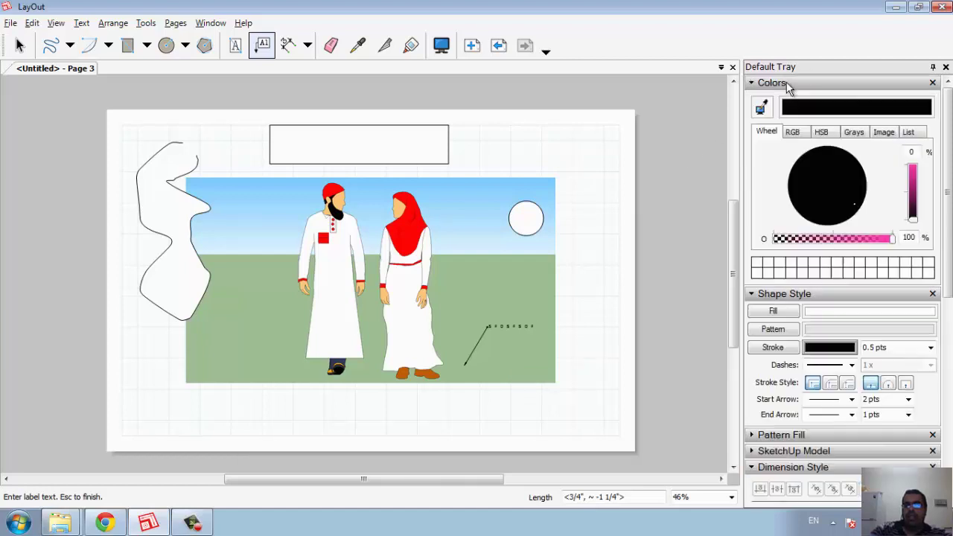
# Draw a tall rectangle right of the picture with red fill and green outline.
pyautogui.click(128, 47)
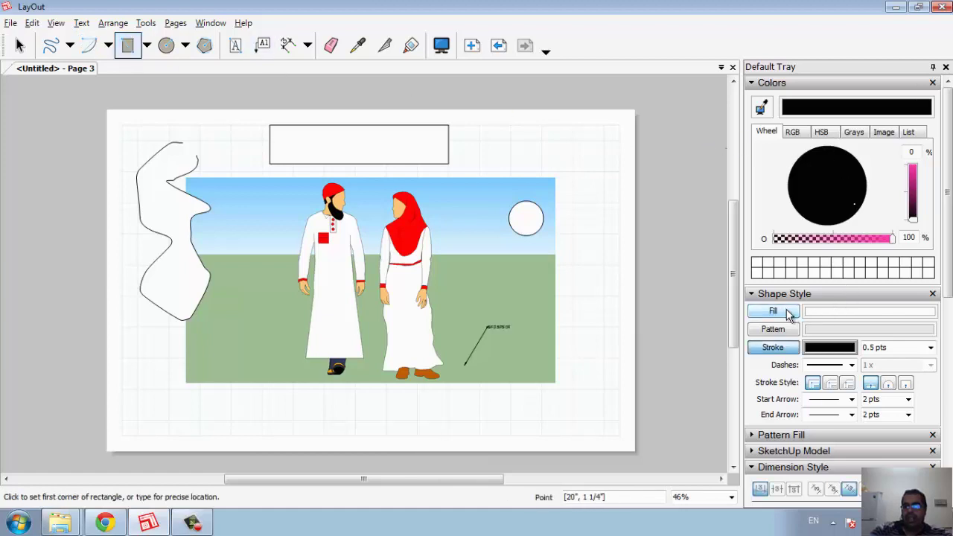
pyautogui.click(811, 316)
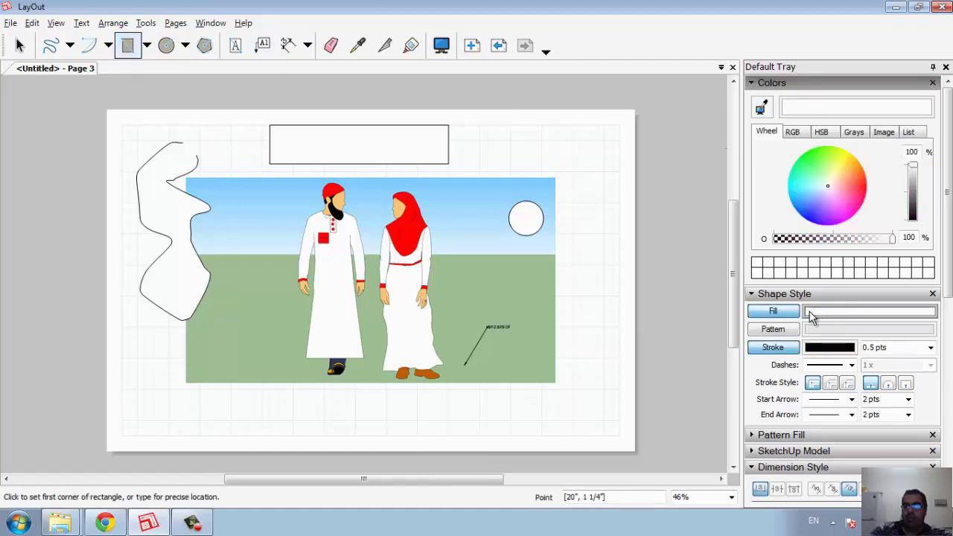
pyautogui.click(862, 186)
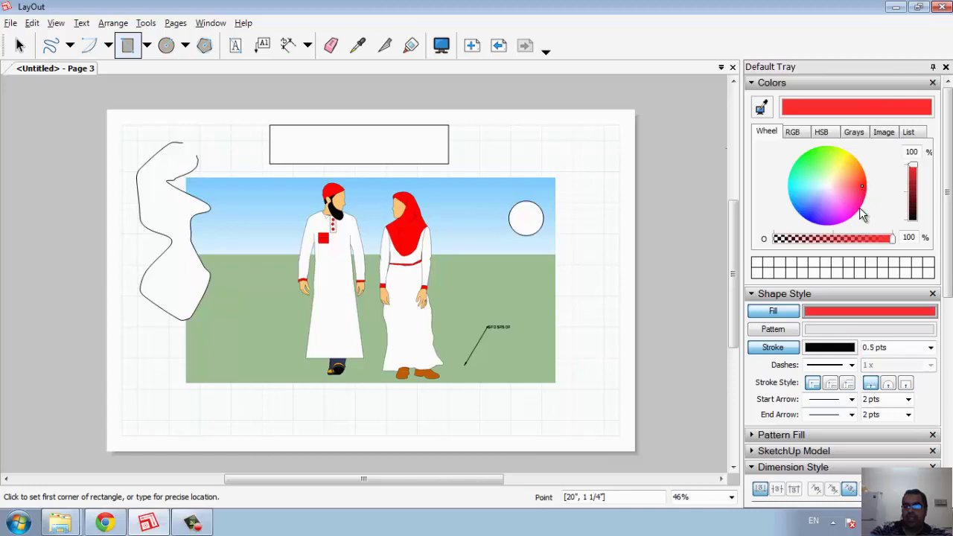
pyautogui.click(778, 349)
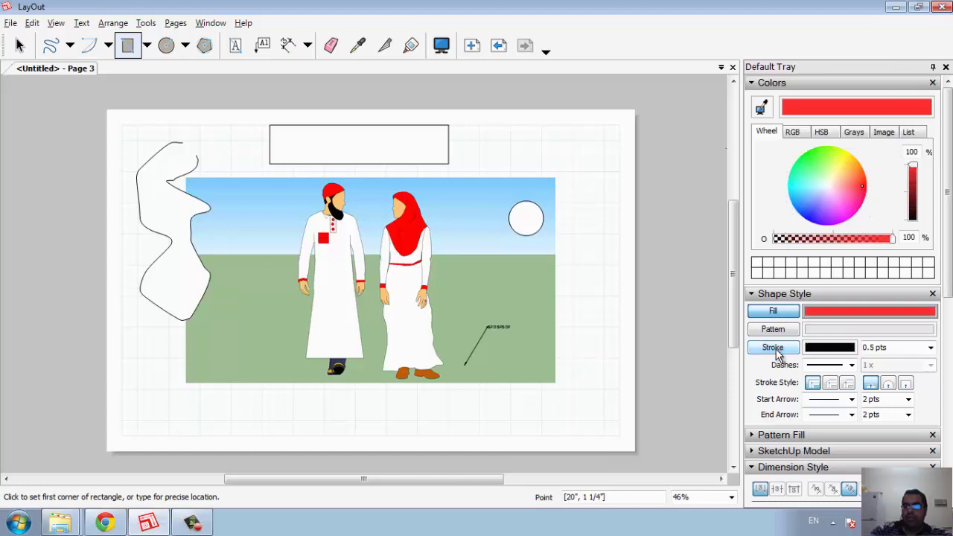
pyautogui.click(841, 351)
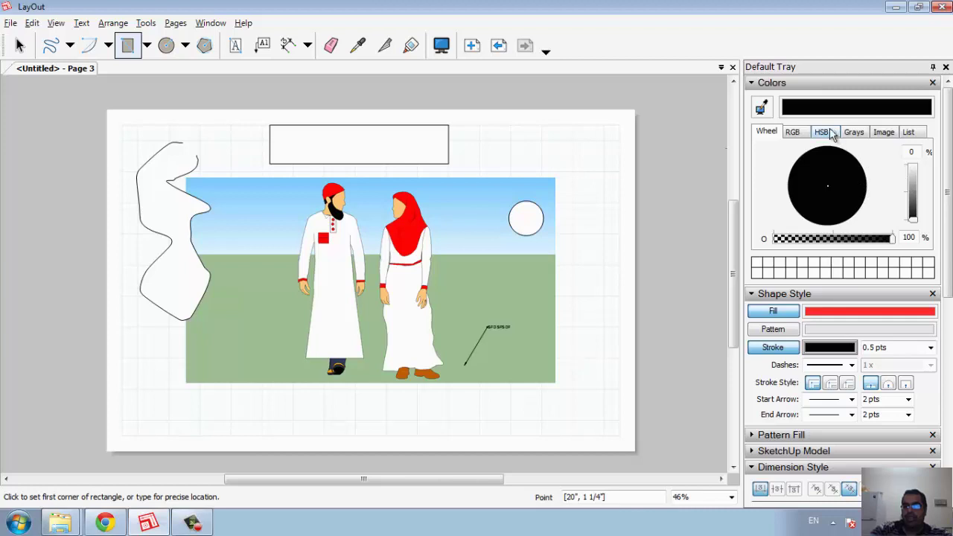
pyautogui.click(795, 133)
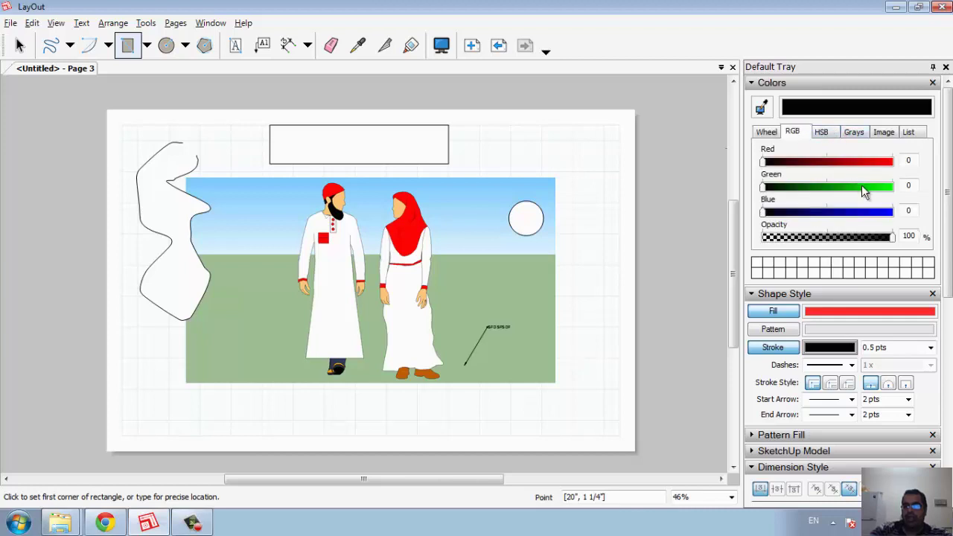
pyautogui.click(867, 190)
pyautogui.moveTo(557, 164); pyautogui.dragTo(618, 279)
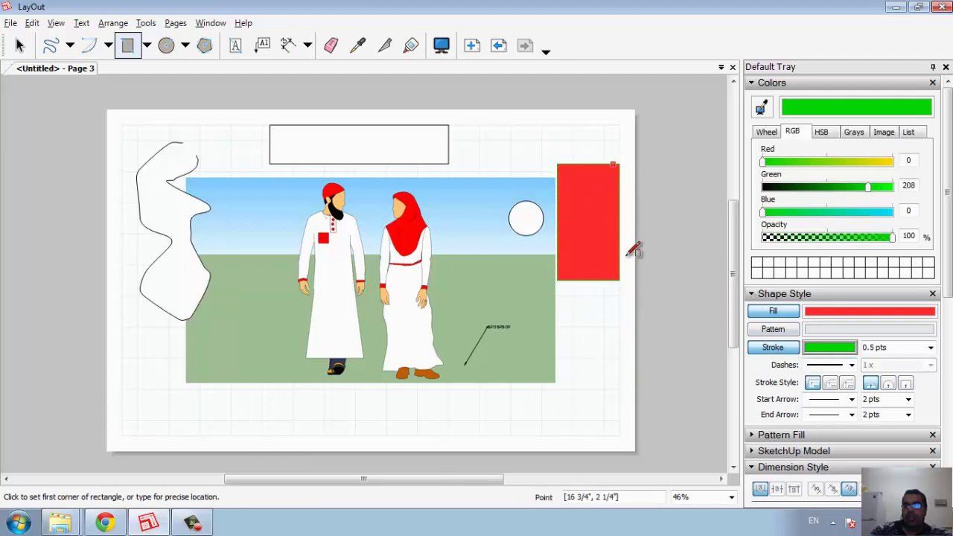
# Dimension the red rectangle's height along its left edge, then return to the previous page.
pyautogui.click(288, 45)
pyautogui.click(557, 165)
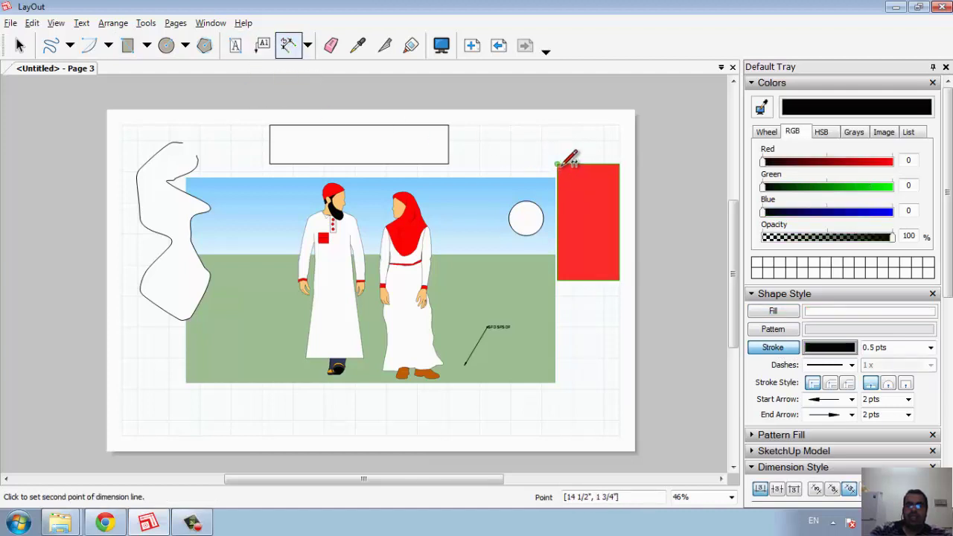
pyautogui.click(558, 280)
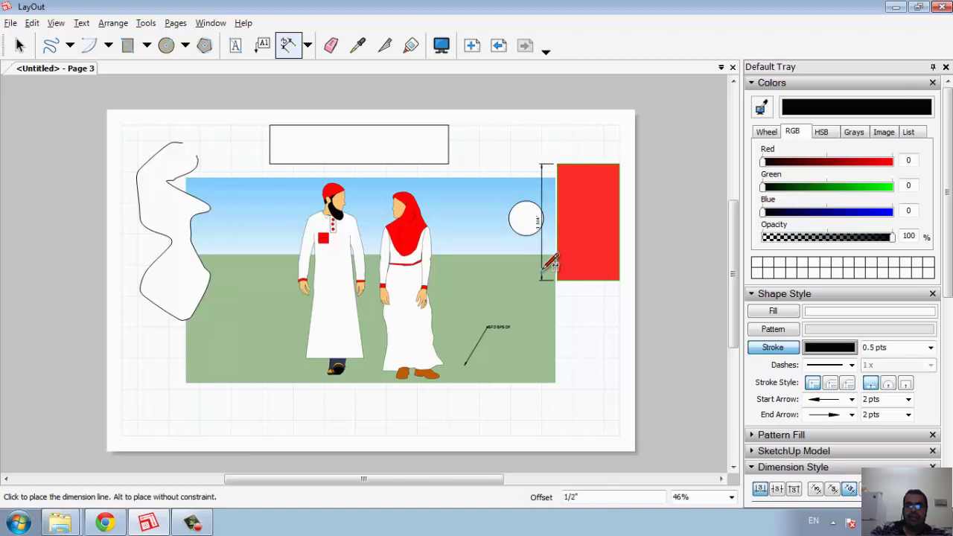
pyautogui.click(551, 268)
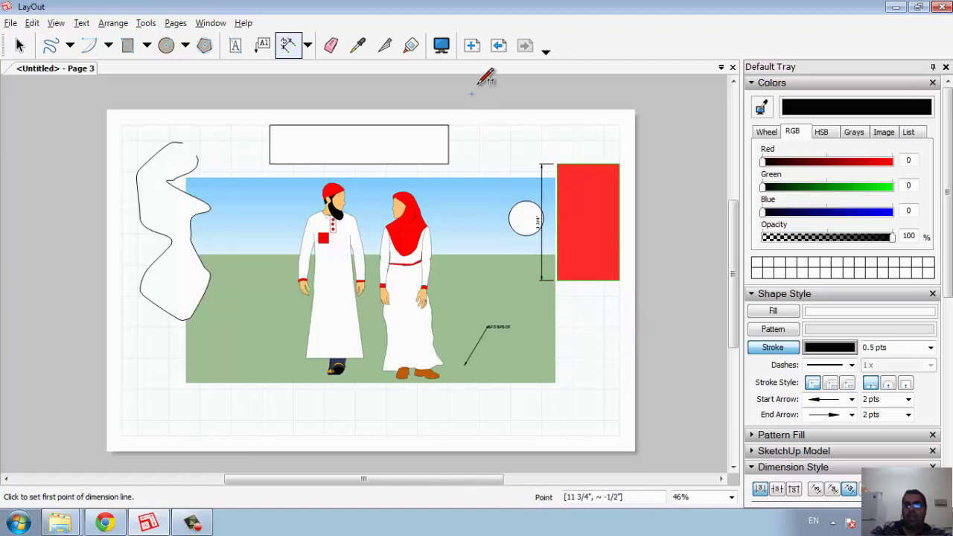
pyautogui.click(497, 49)
# Return to Page 1 and preview the mosque page as a full-screen presentation, then exit.
pyautogui.click(497, 49)
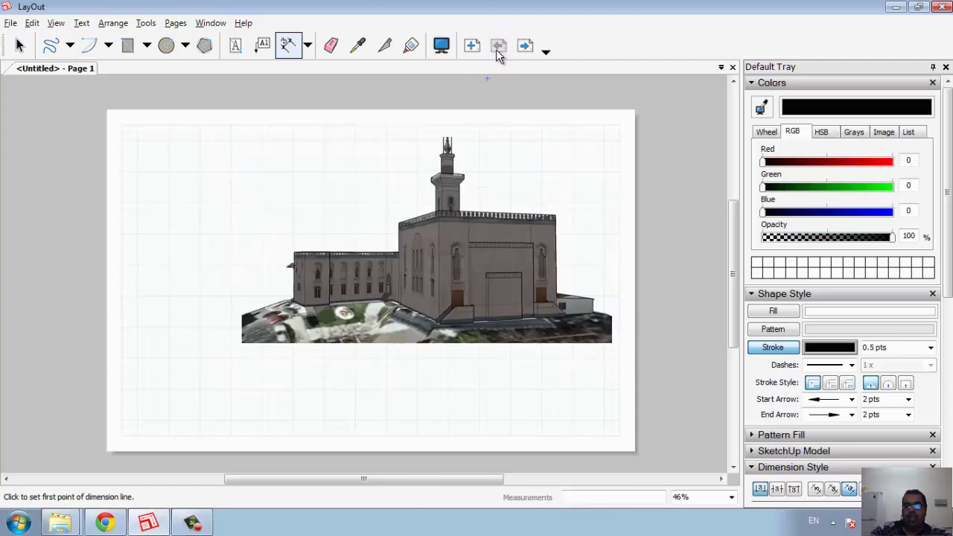
pyautogui.click(450, 46)
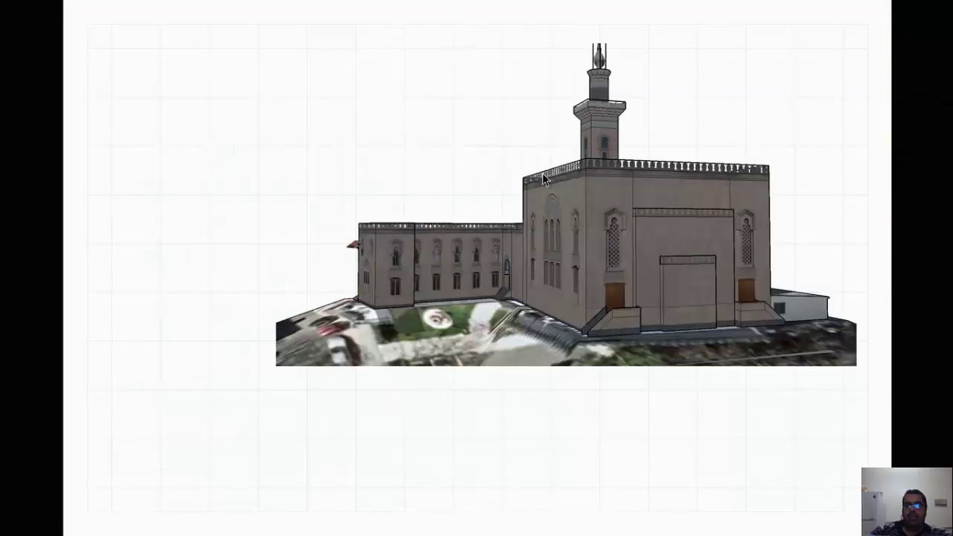
pyautogui.click(543, 178)
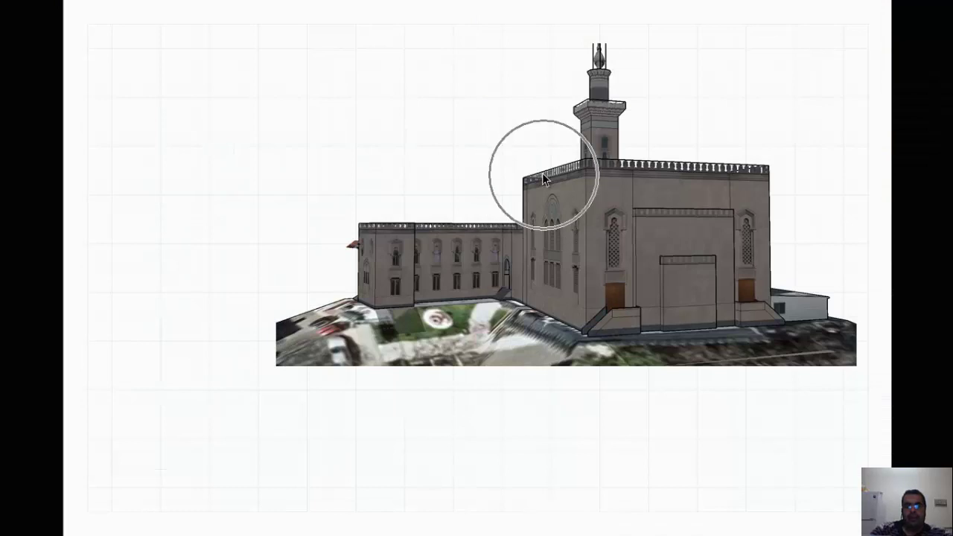
pyautogui.press('Escape')
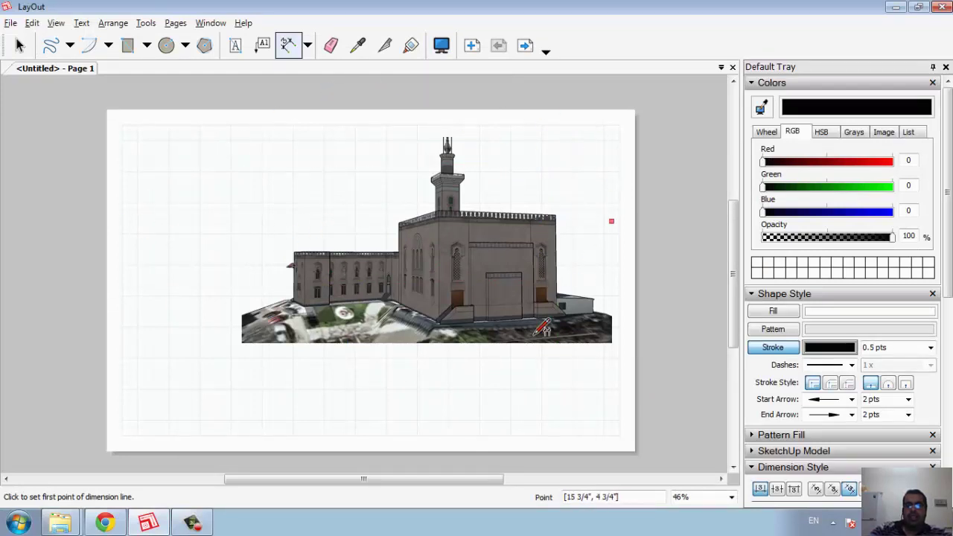
# Dimension the full page height (about 10 19/64") on Page 1, placing it along the right side.
pyautogui.click(11, 23)
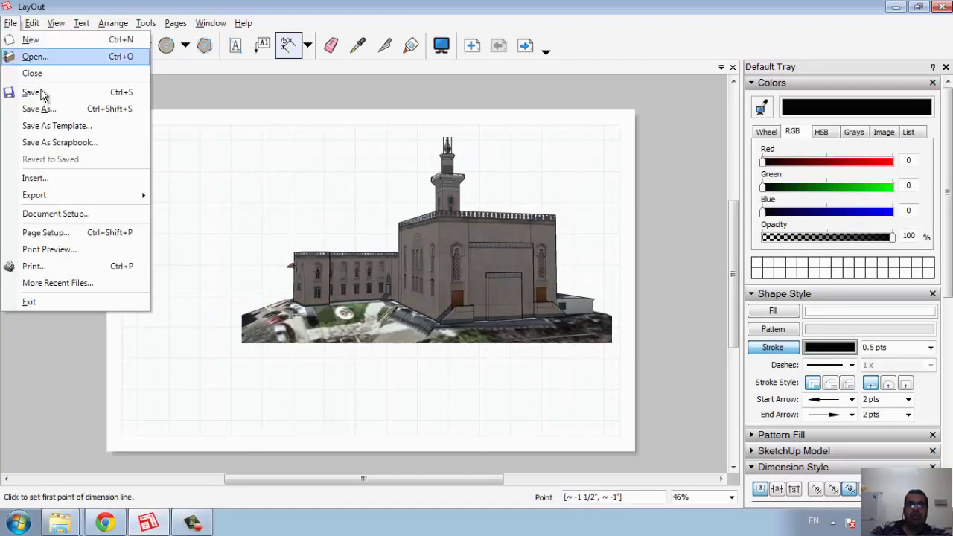
pyautogui.moveTo(34, 194)
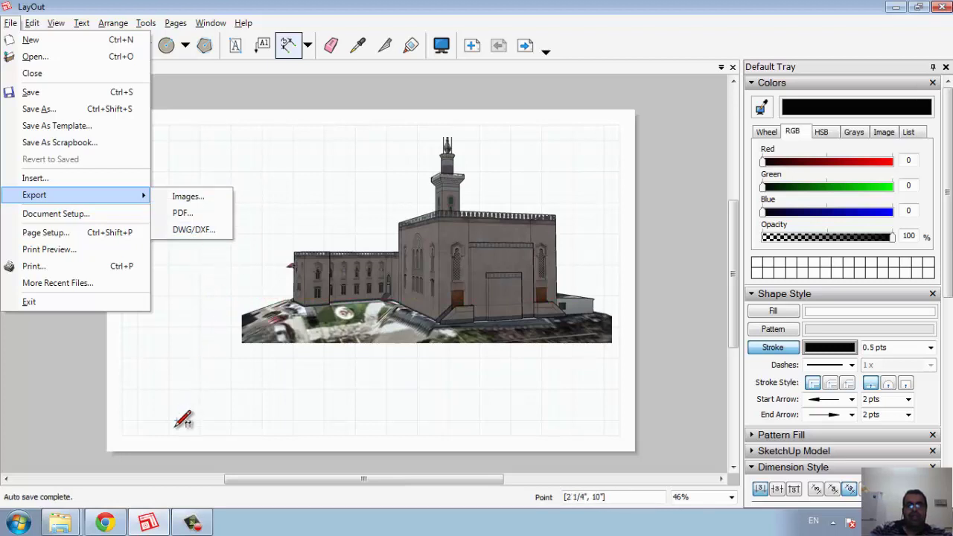
pyautogui.click(117, 441)
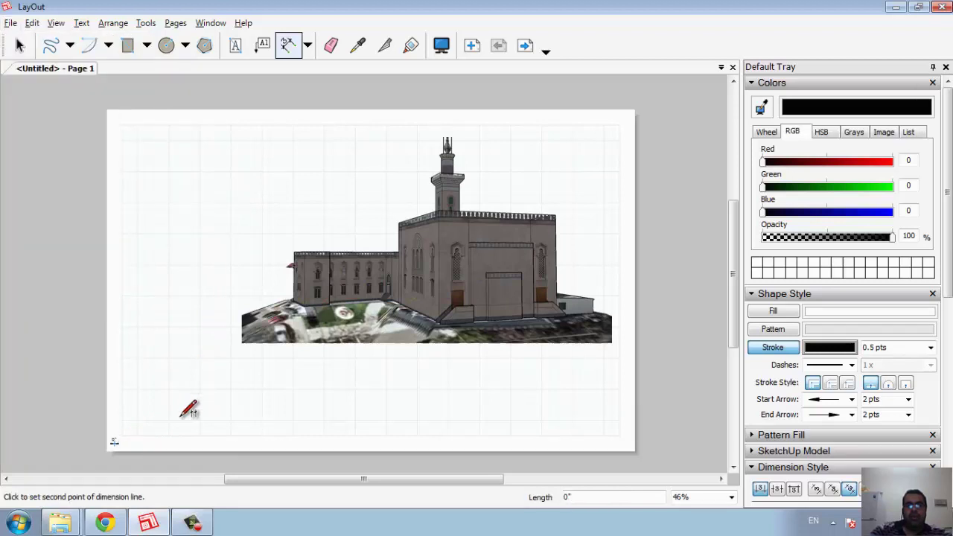
pyautogui.click(122, 121)
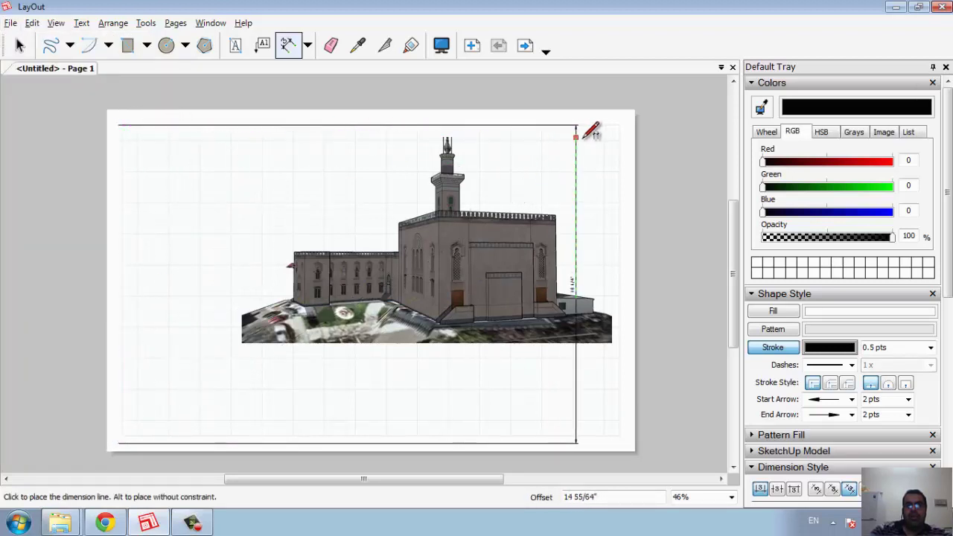
pyautogui.click(611, 128)
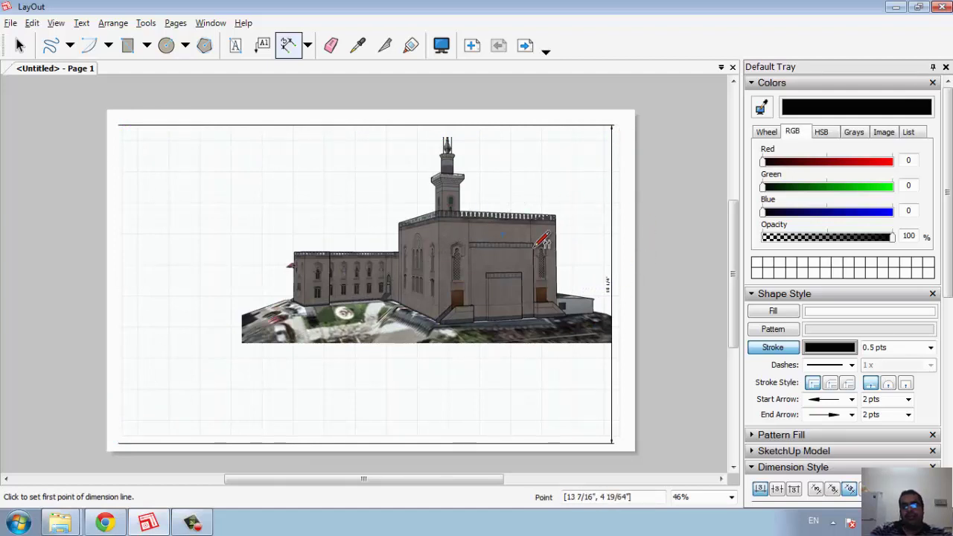